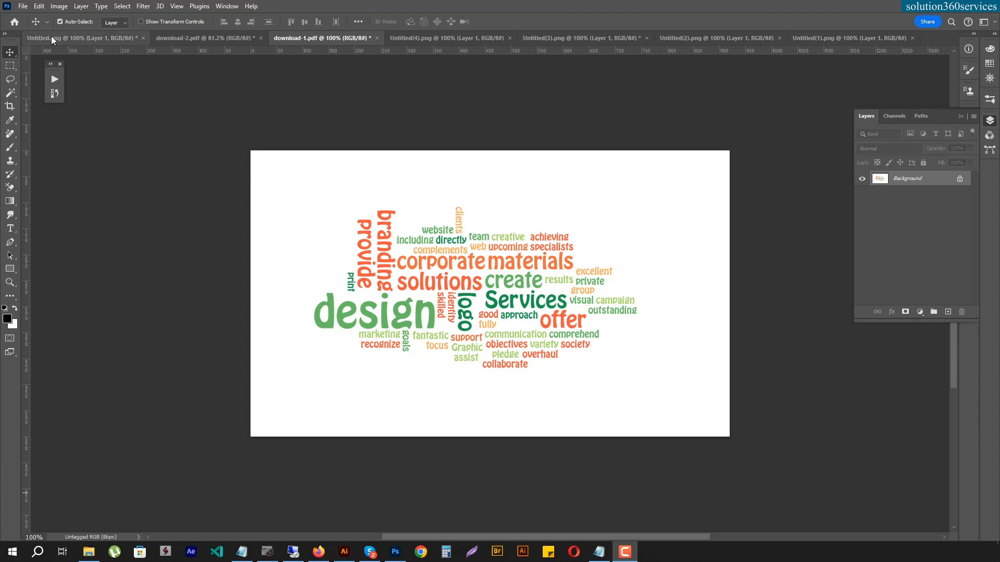
# - Examine the finished word cloud designs in all the open documents, from Untitled.png through Untitled(1).png
pyautogui.click(78, 38)
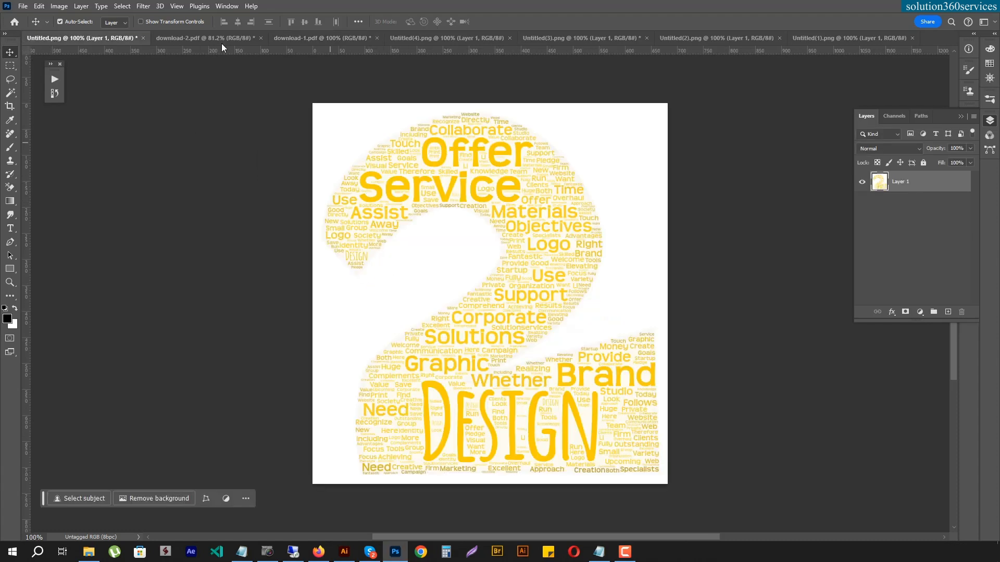
pyautogui.click(205, 38)
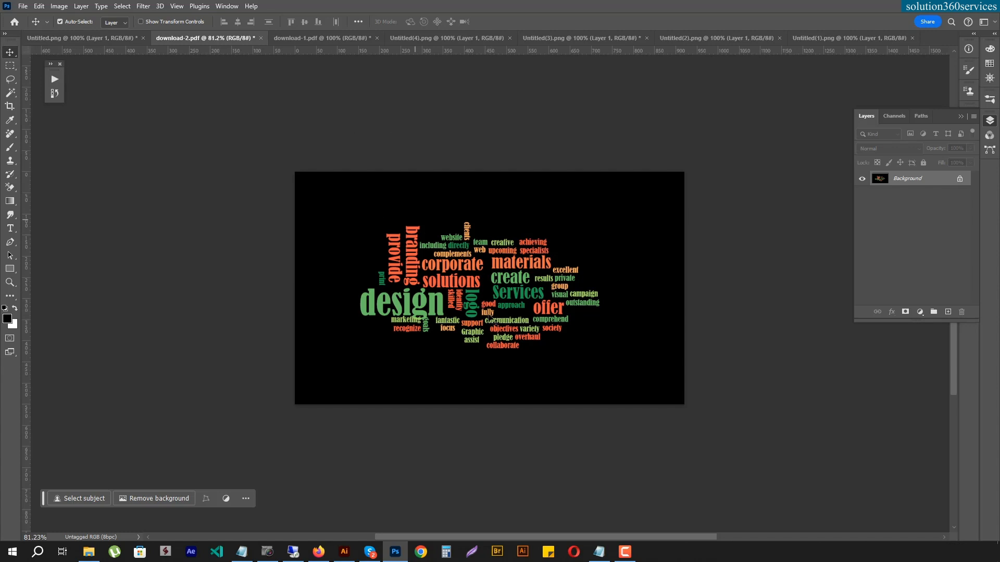
pyautogui.click(320, 37)
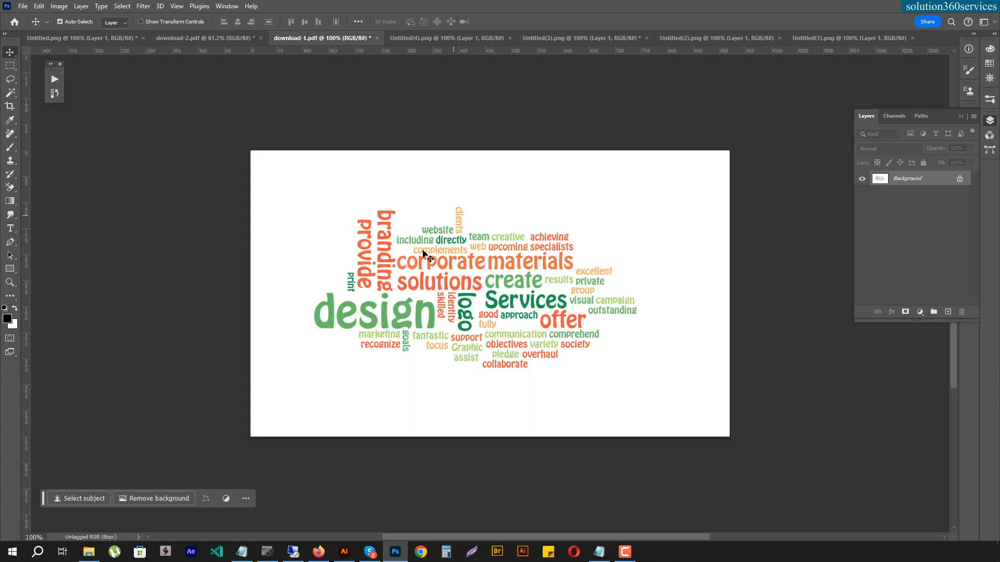
pyautogui.click(205, 37)
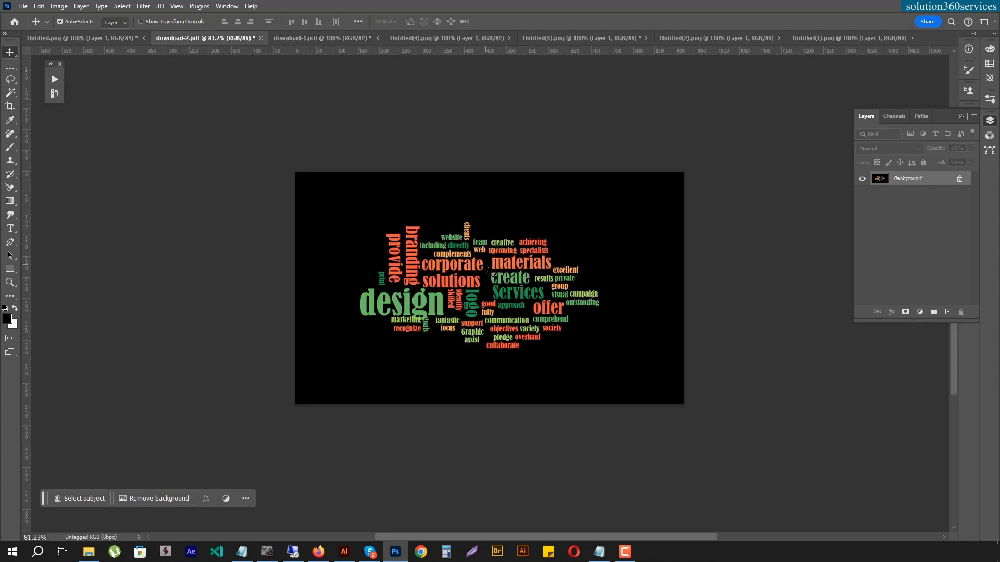
pyautogui.click(330, 39)
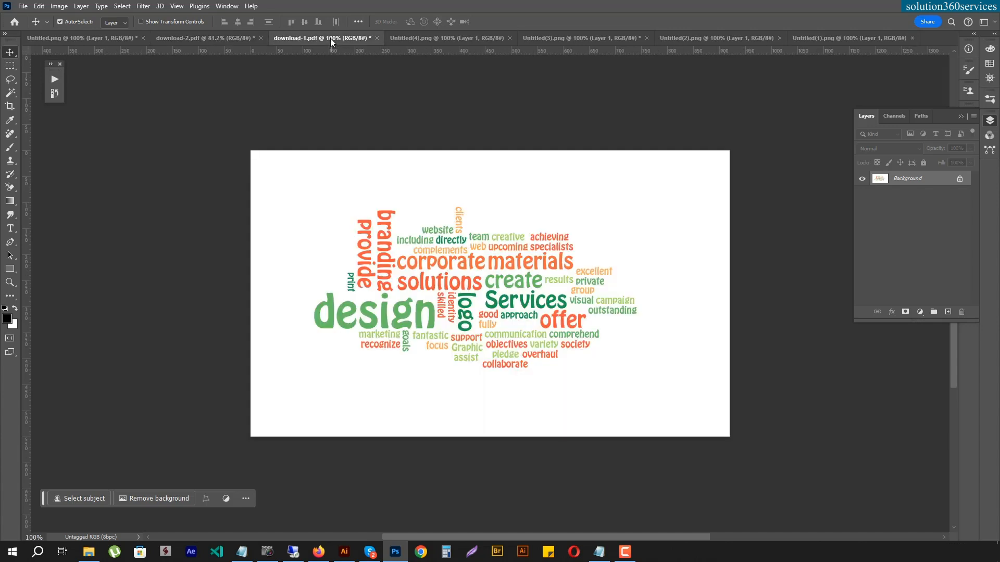
pyautogui.click(415, 38)
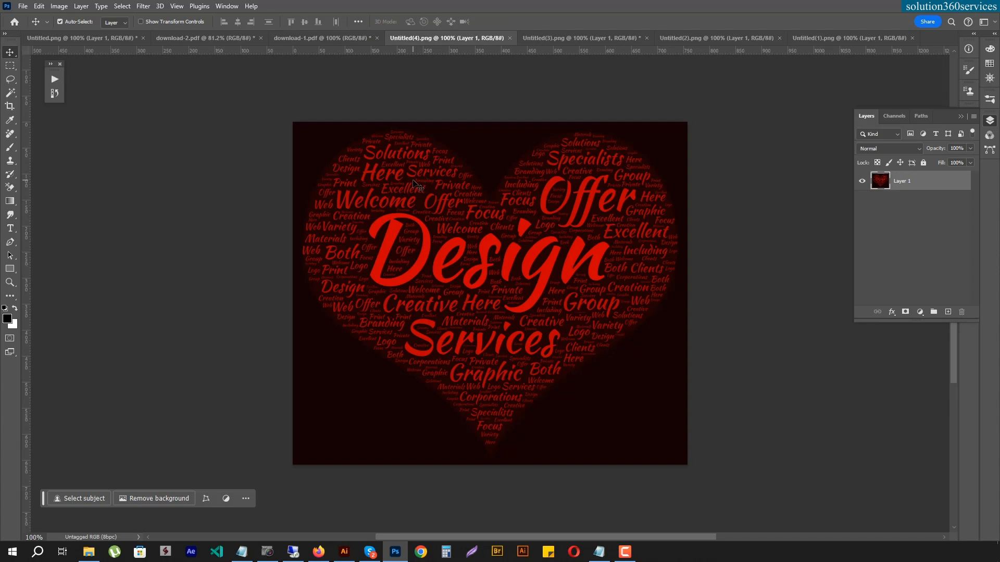
pyautogui.click(543, 40)
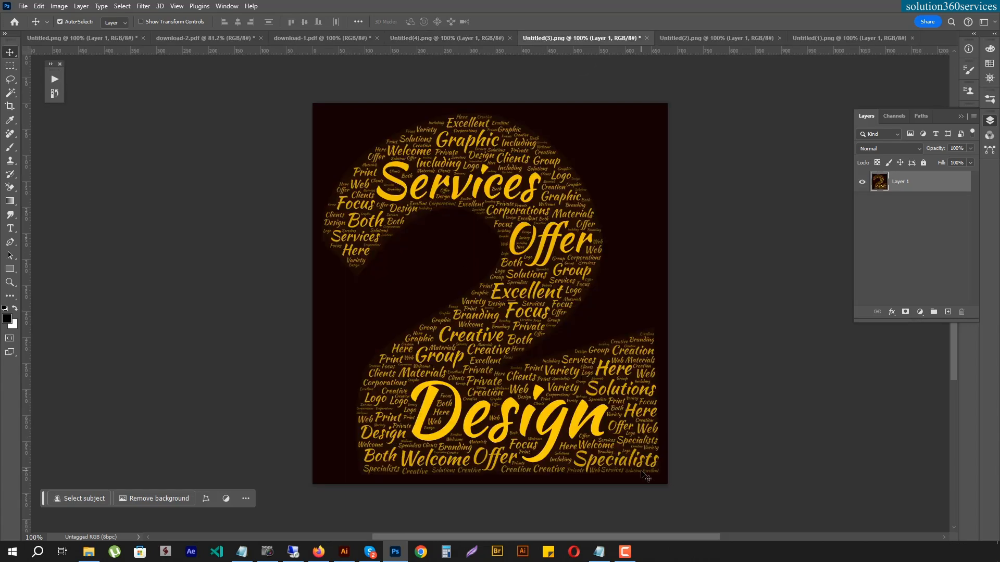
pyautogui.click(699, 38)
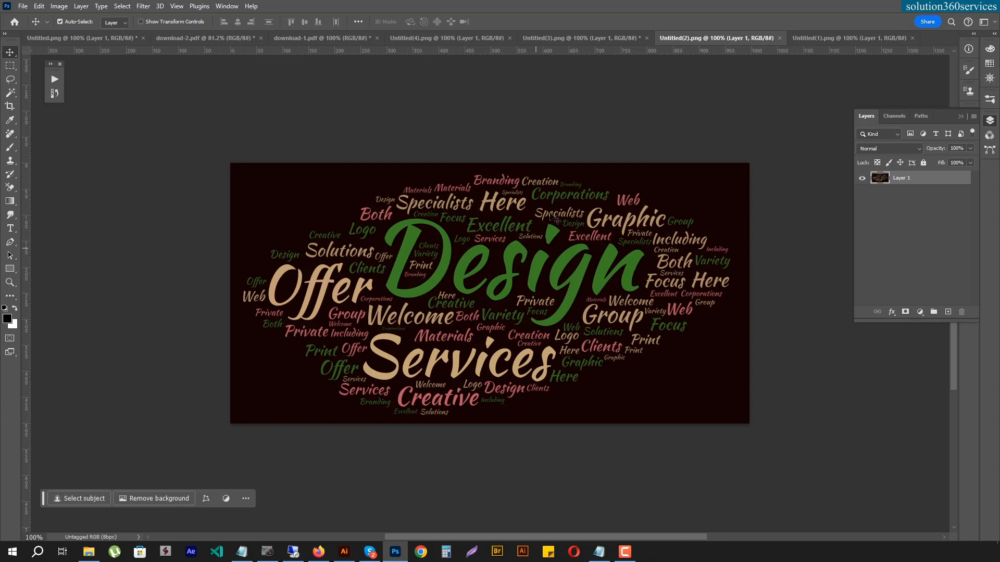
pyautogui.click(823, 38)
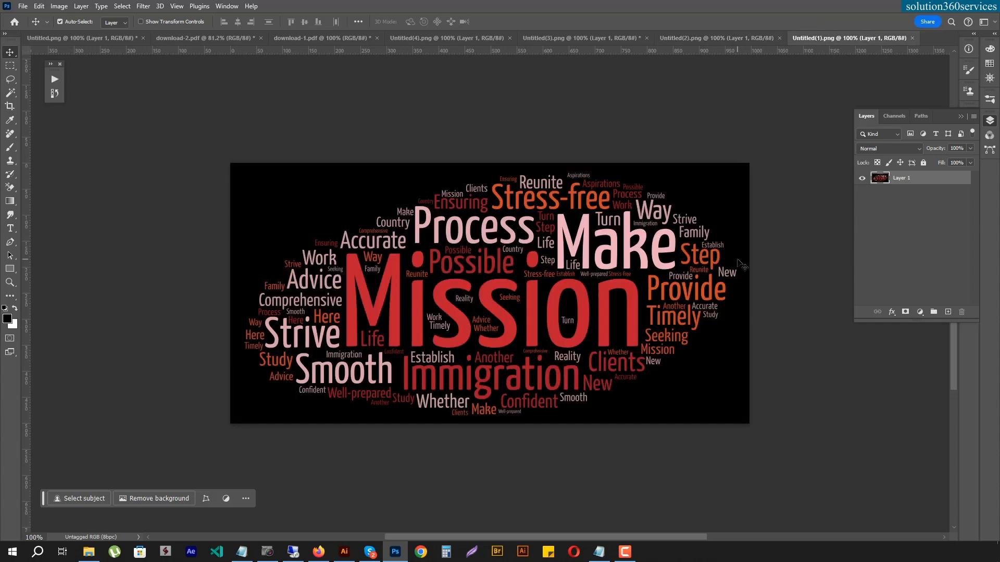
pyautogui.click(213, 39)
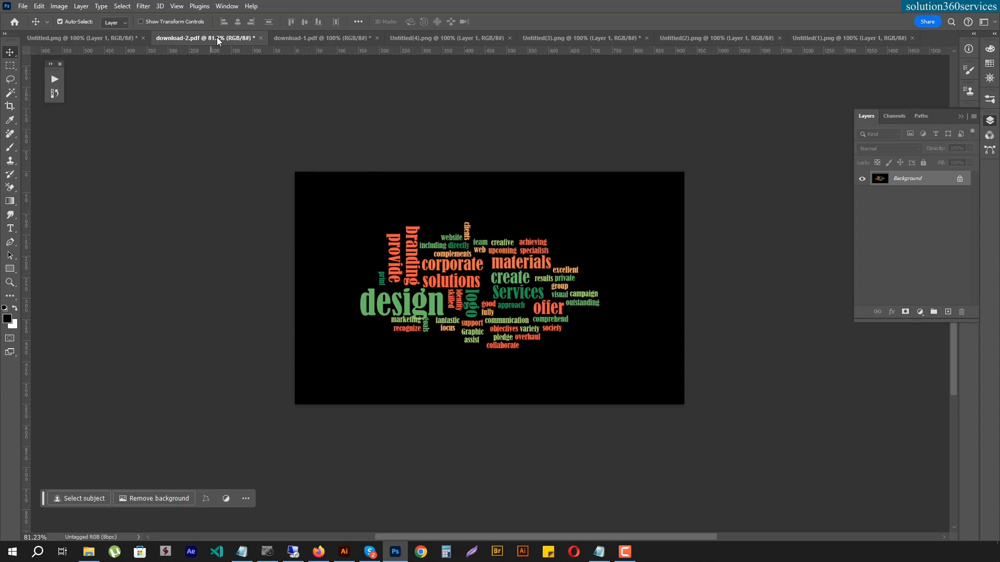
pyautogui.click(314, 39)
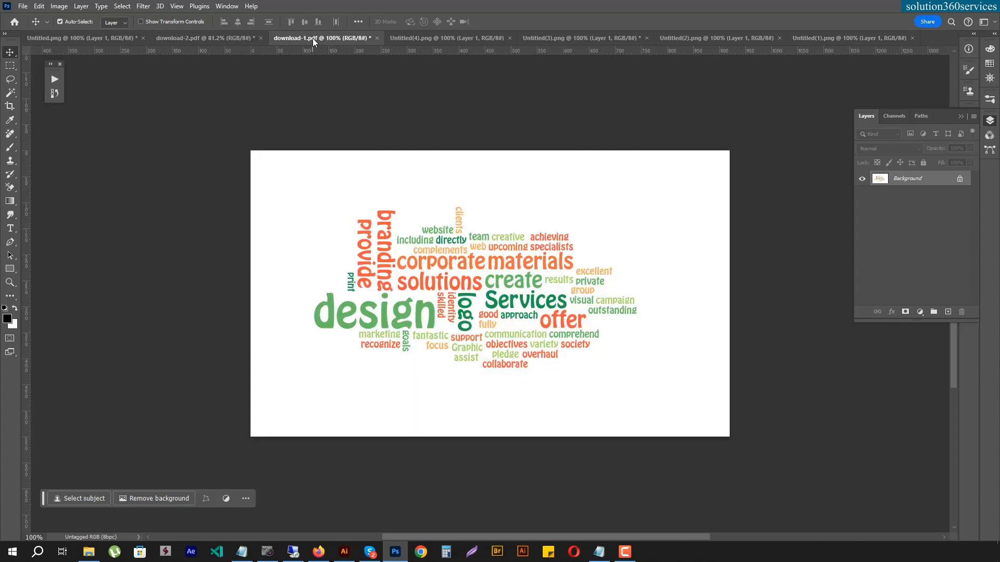
pyautogui.click(411, 39)
pyautogui.click(596, 39)
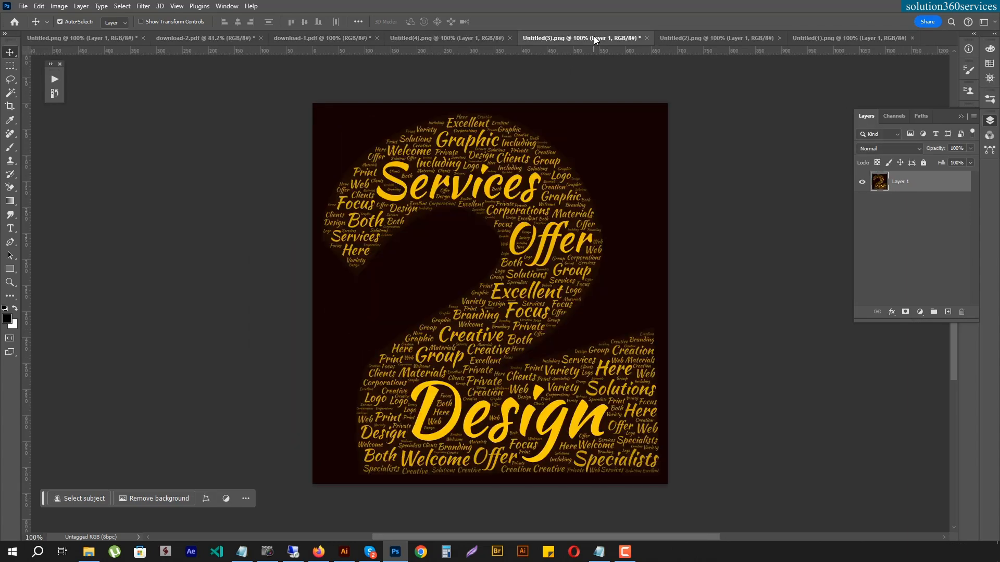
pyautogui.click(776, 40)
pyautogui.click(825, 40)
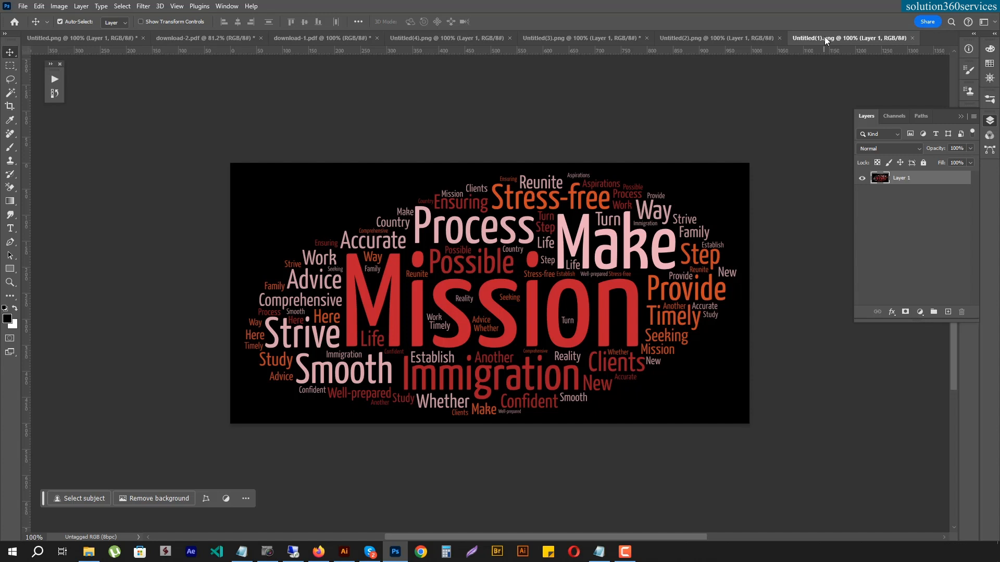
pyautogui.click(599, 552)
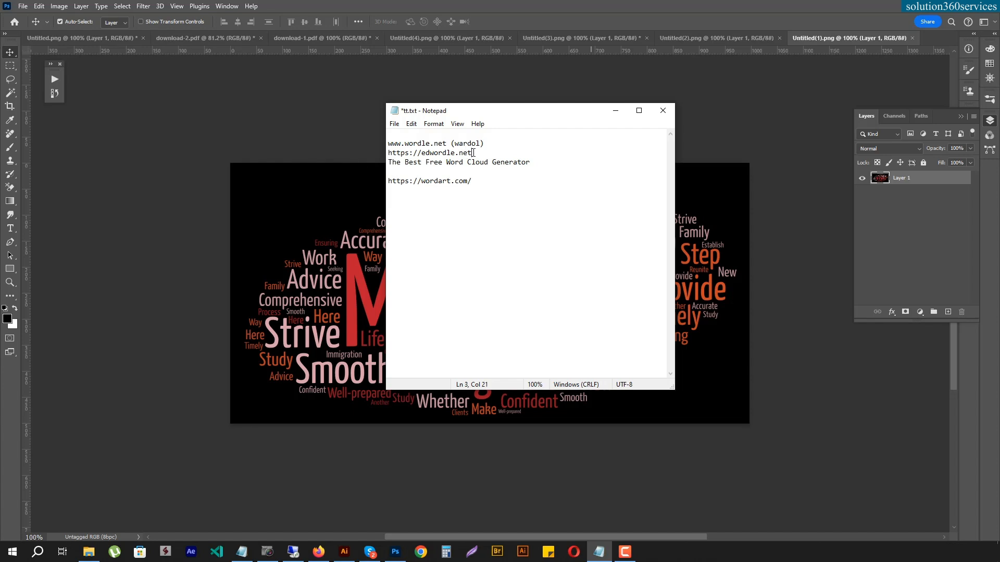
pyautogui.moveTo(473, 153); pyautogui.dragTo(395, 153)
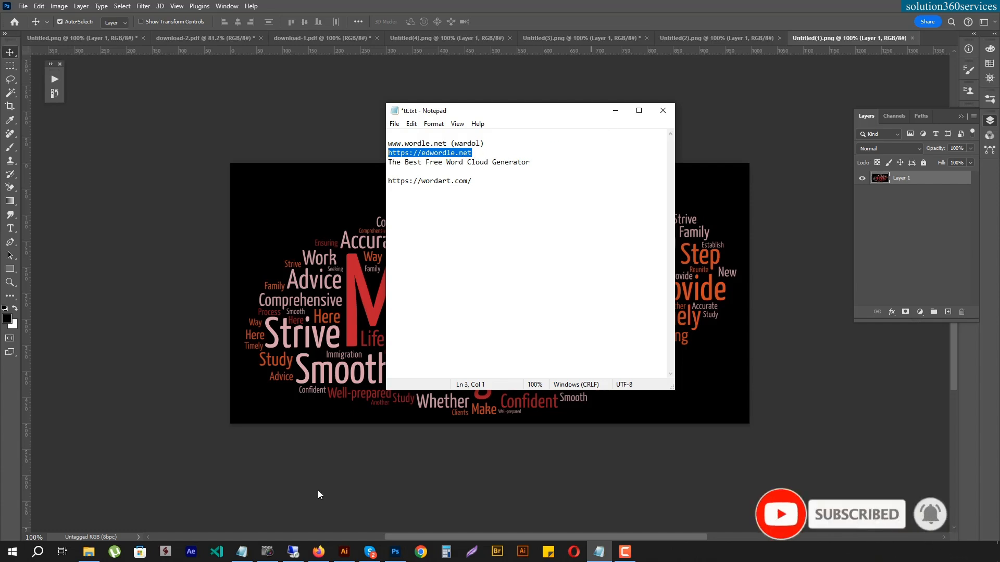
pyautogui.click(319, 551)
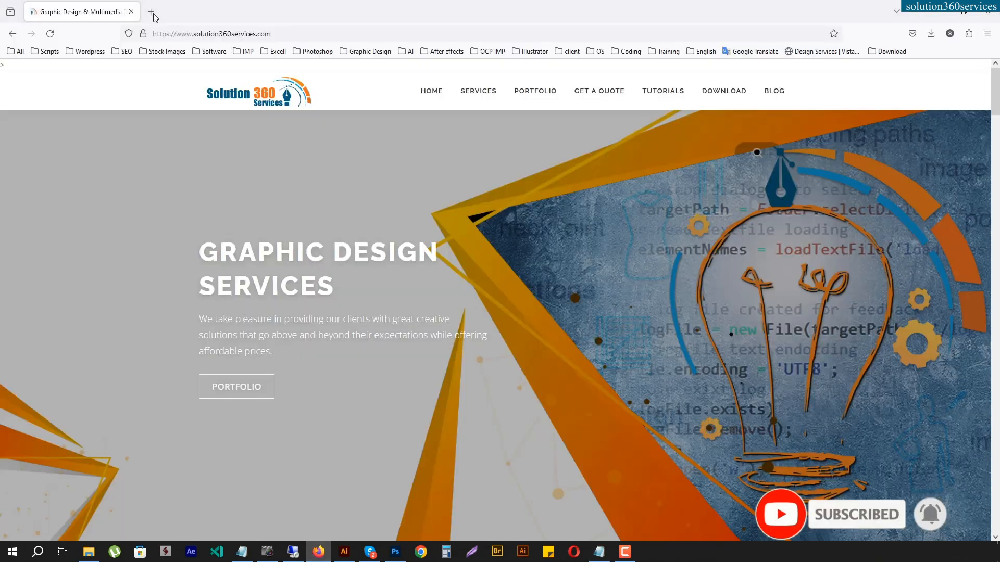
pyautogui.click(154, 13)
pyautogui.write('https://edwordle.net')
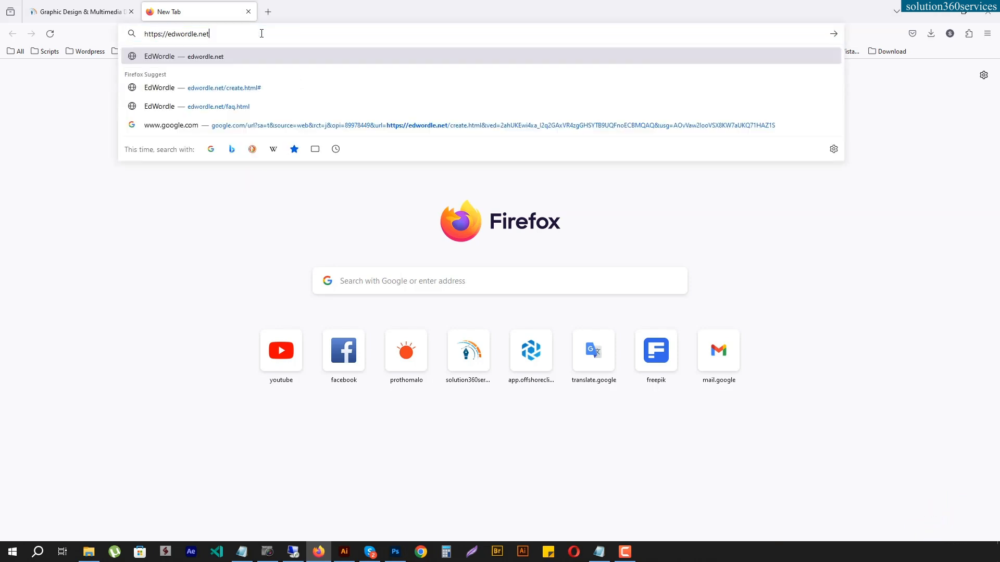
pyautogui.press('Return')
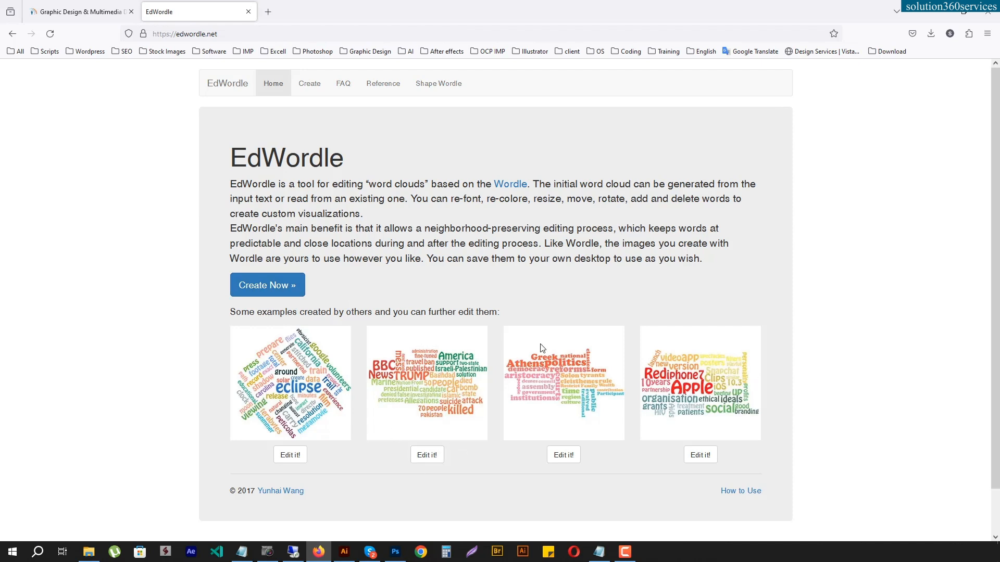
# - Open EdWordle's creation page and paste in the whole Graphic Design Services text from the untitled Notepad document
pyautogui.click(262, 286)
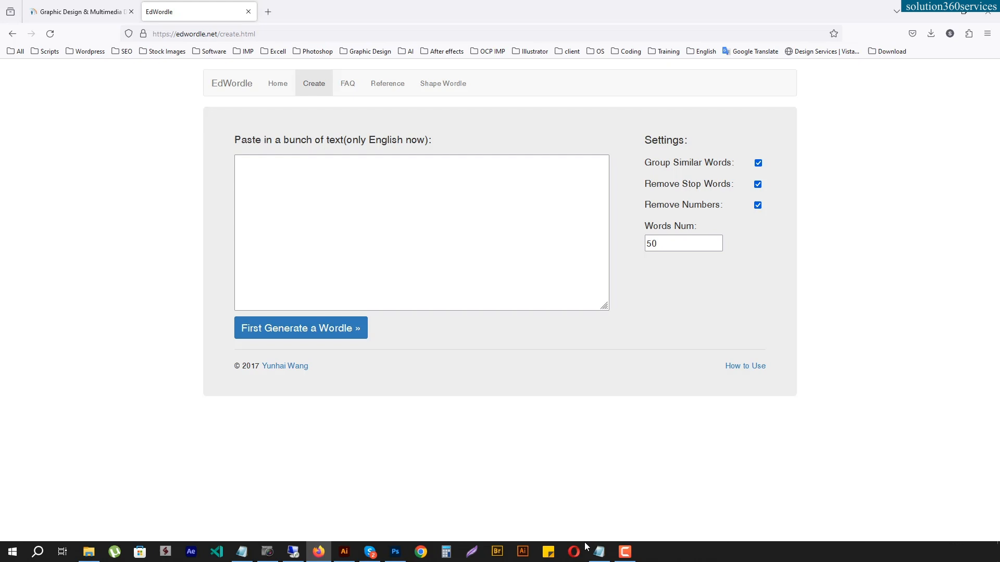
pyautogui.click(594, 552)
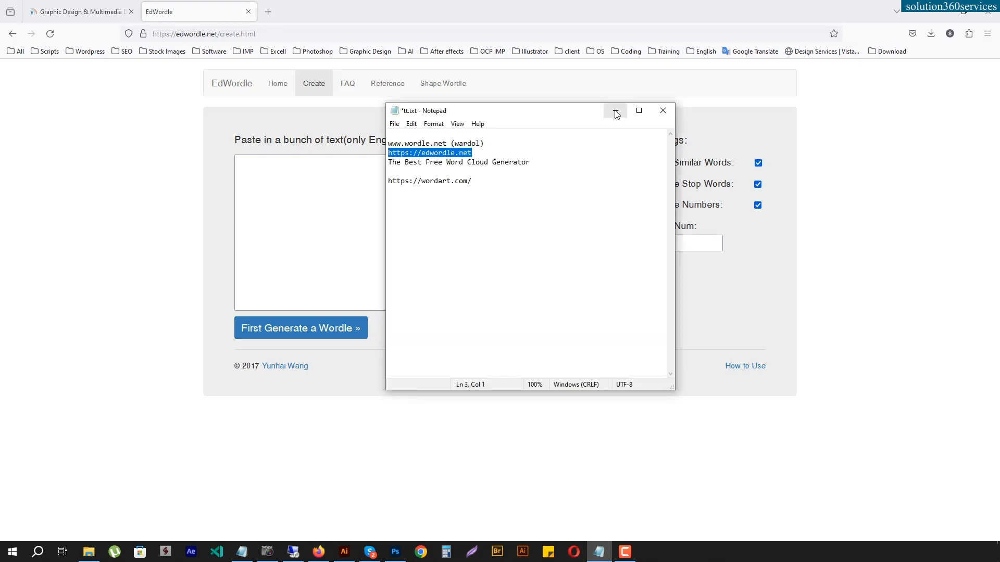
pyautogui.click(242, 553)
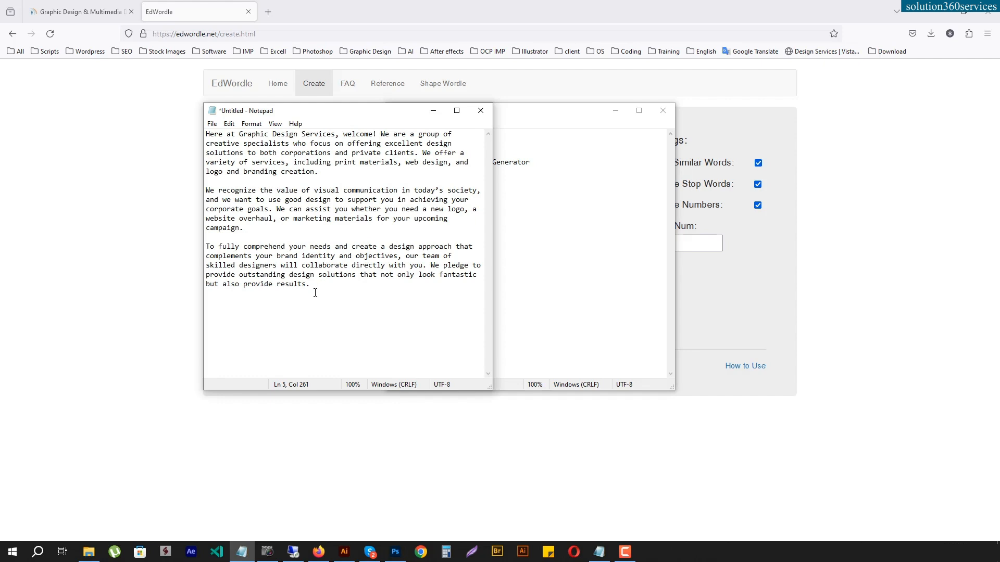
pyautogui.moveTo(314, 287); pyautogui.dragTo(159, 101)
pyautogui.hotkey('ctrl', 'c')
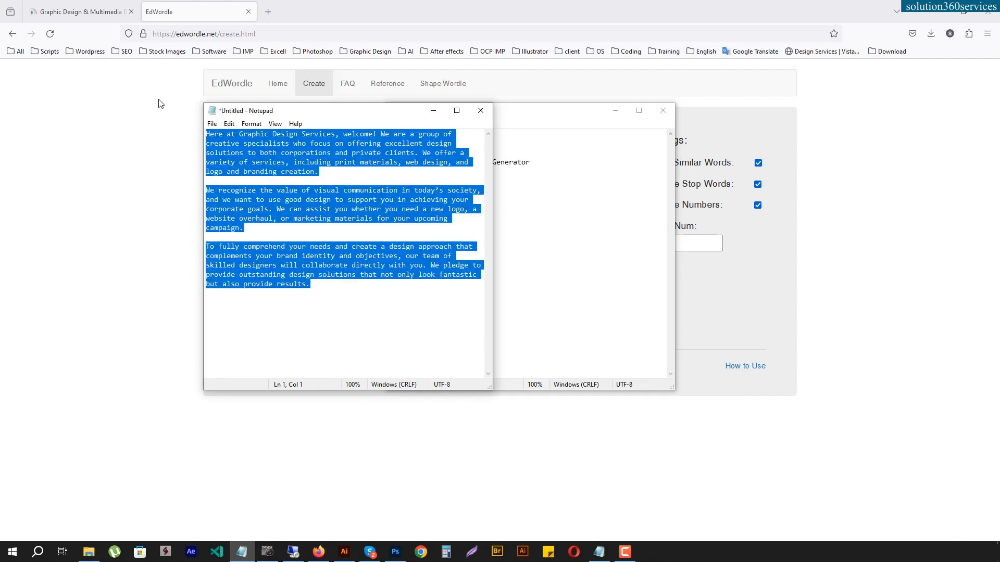
pyautogui.click(206, 12)
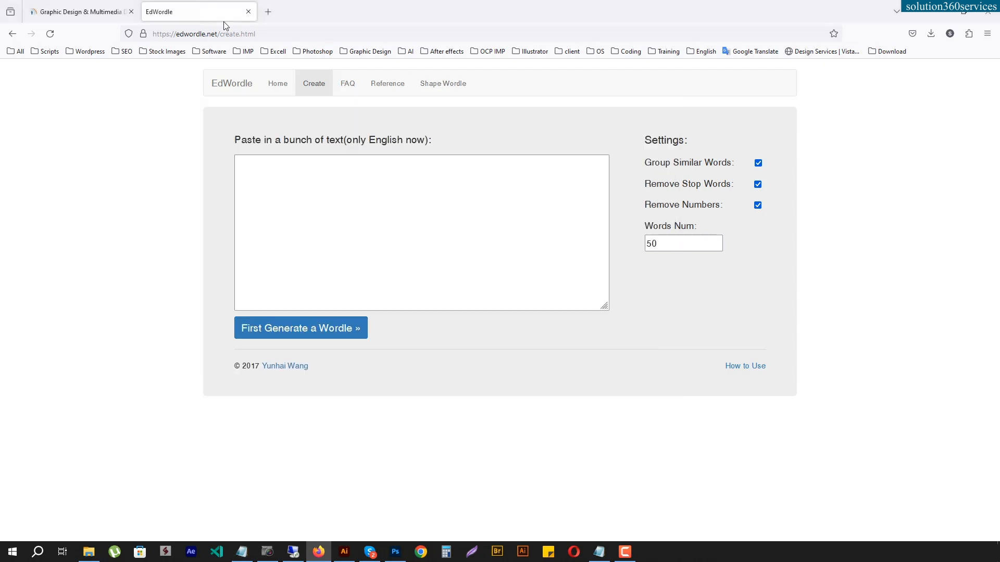
pyautogui.click(319, 174)
pyautogui.hotkey('ctrl', 'v')
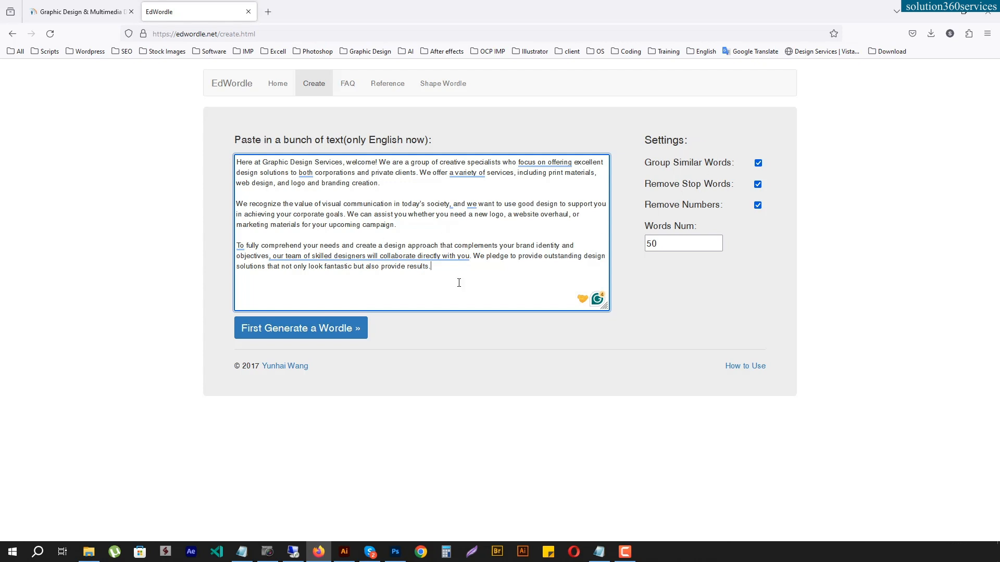
# - Generate the word cloud from the pasted text and rearrange its layout three times
pyautogui.click(290, 333)
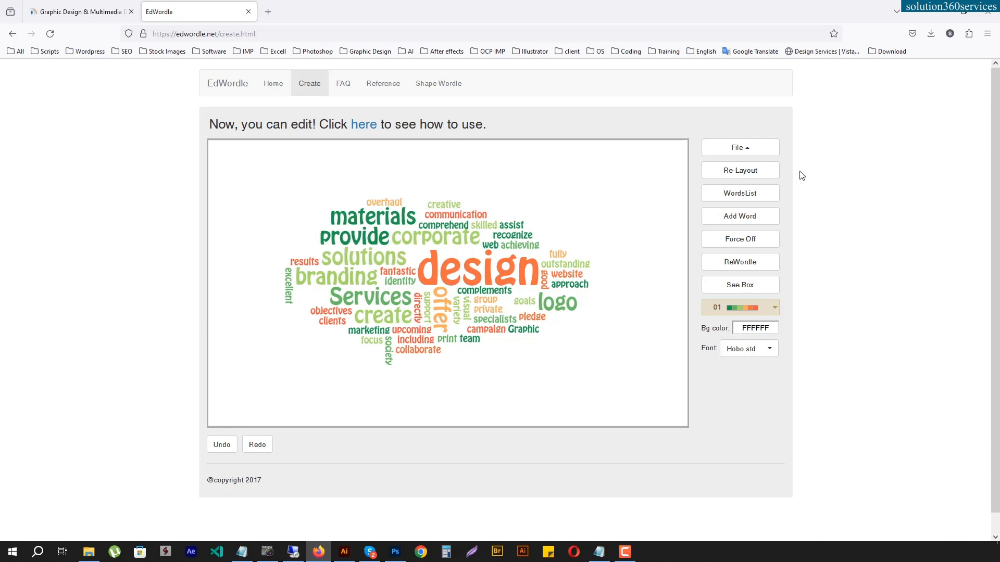
pyautogui.click(757, 176)
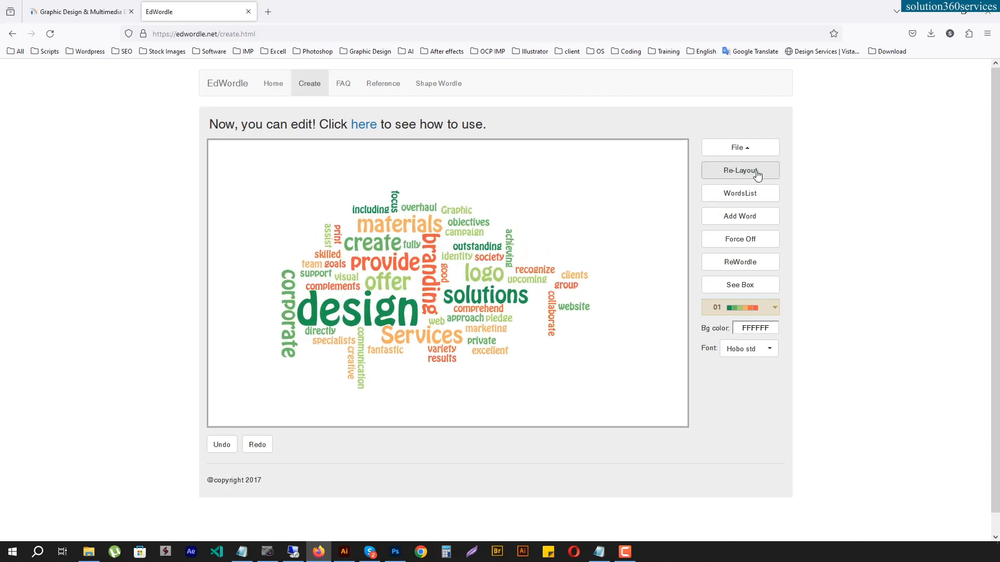
pyautogui.click(757, 176)
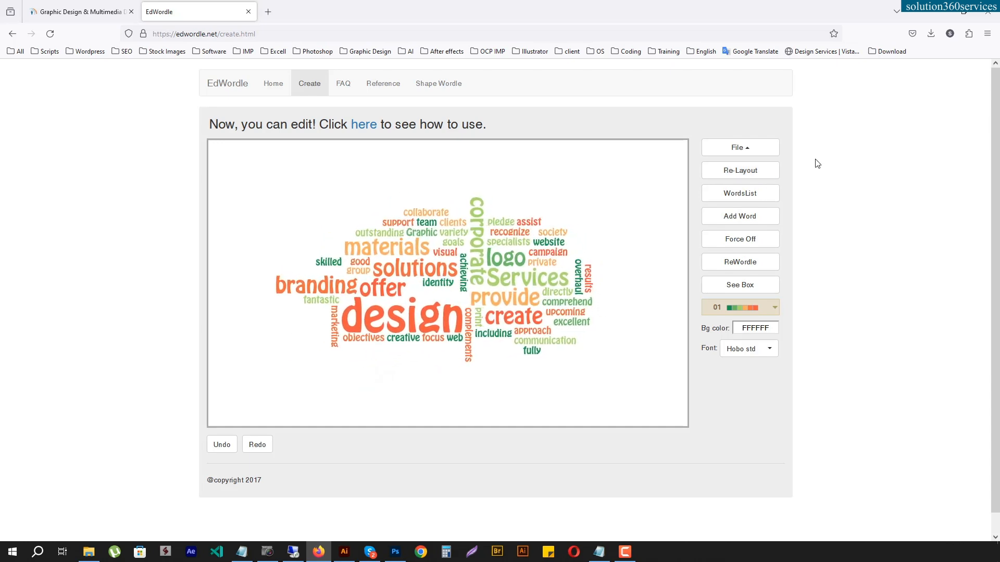
pyautogui.click(757, 173)
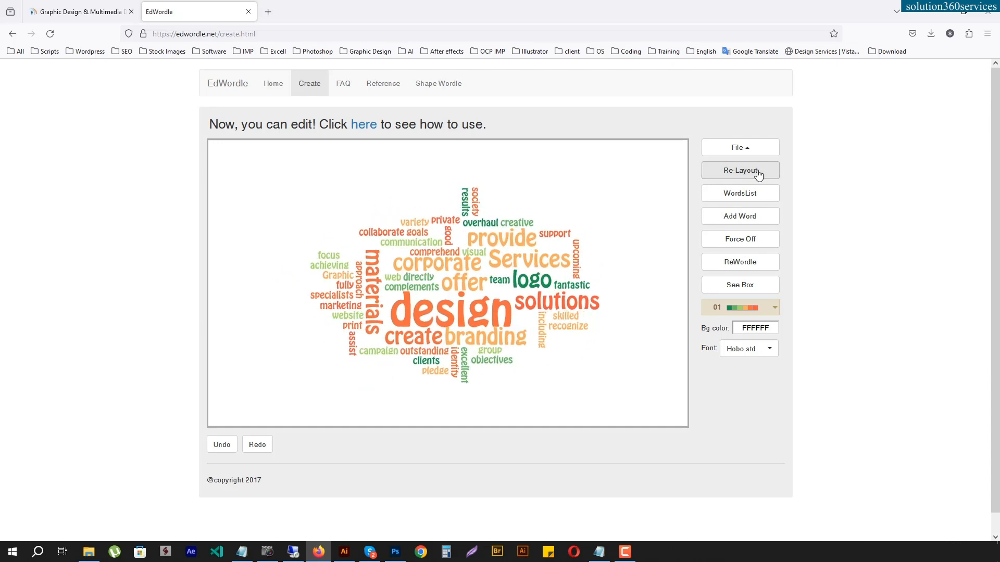
# - View the word list with its weights and the form for adding a word, closing each one
pyautogui.click(763, 195)
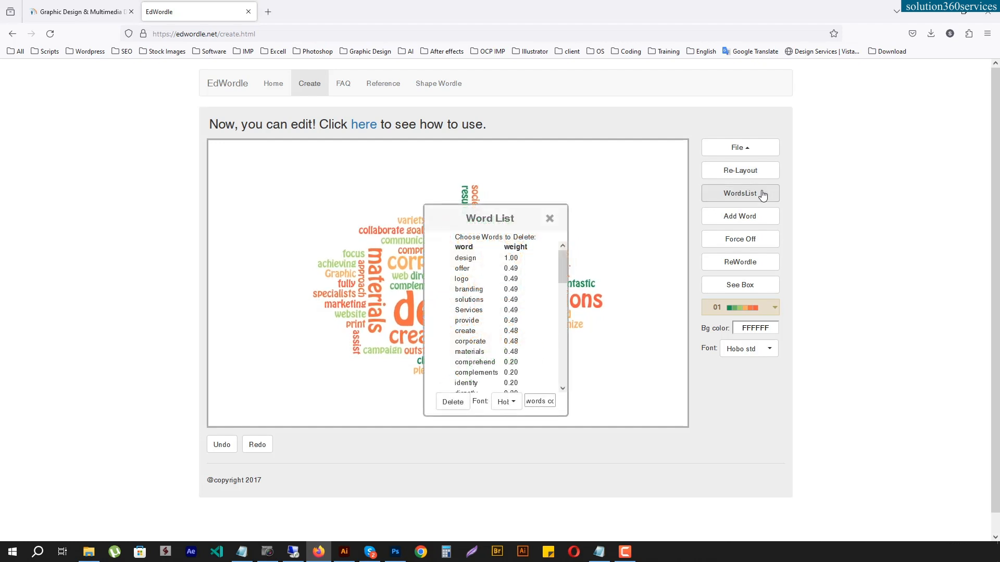
pyautogui.click(550, 219)
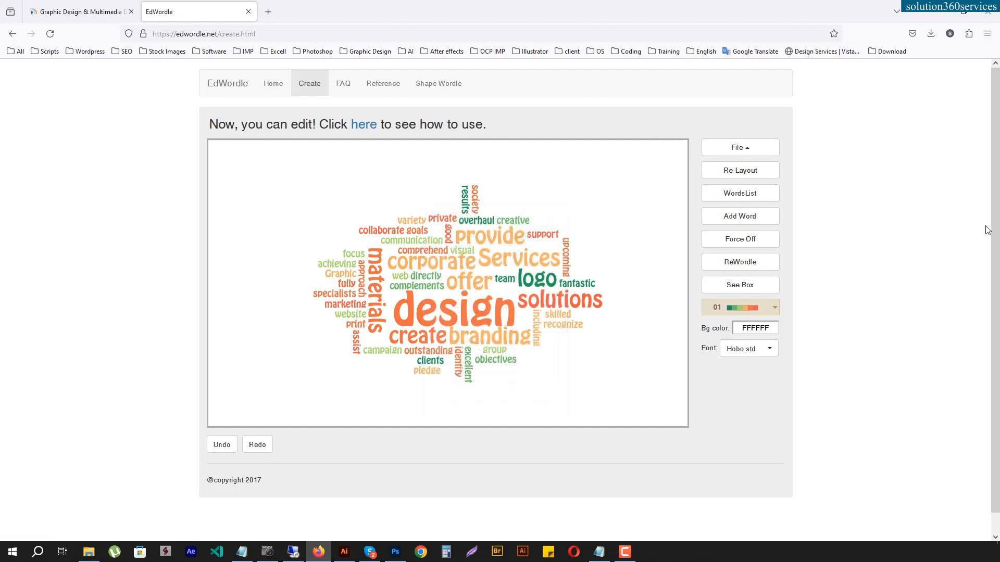
pyautogui.click(741, 217)
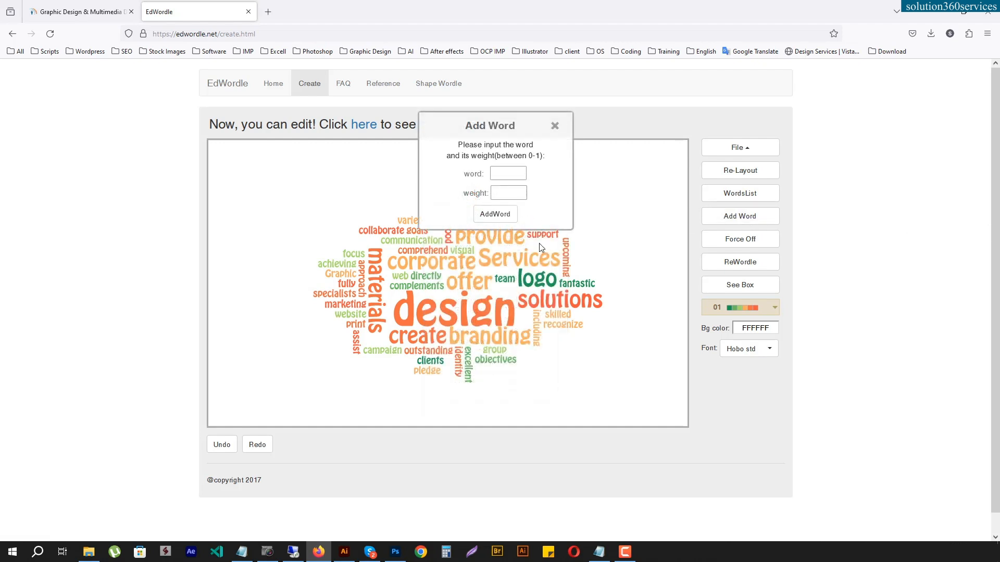
pyautogui.click(555, 126)
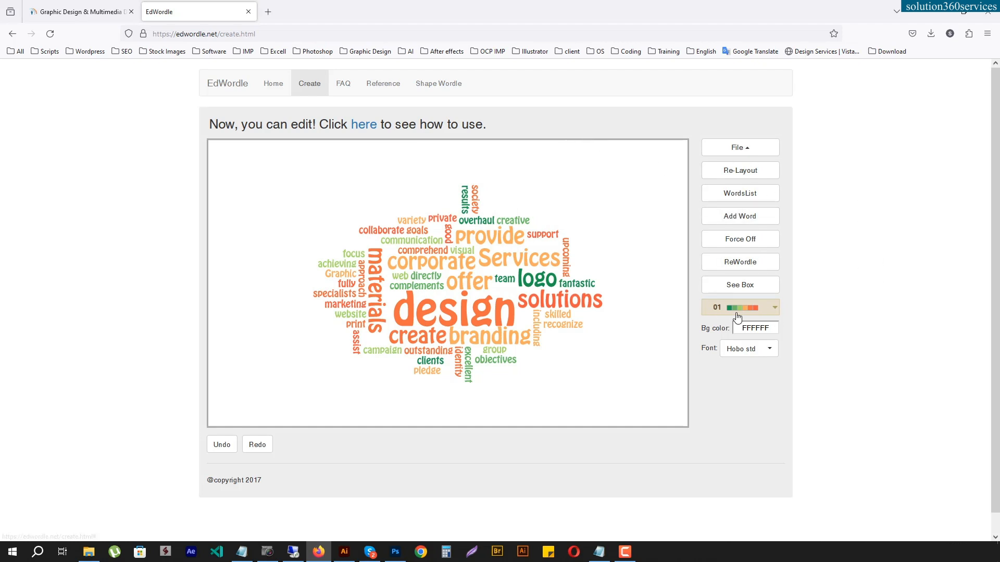
# - Try color palette 08 on the word cloud and recolor it with palette 05
pyautogui.click(775, 311)
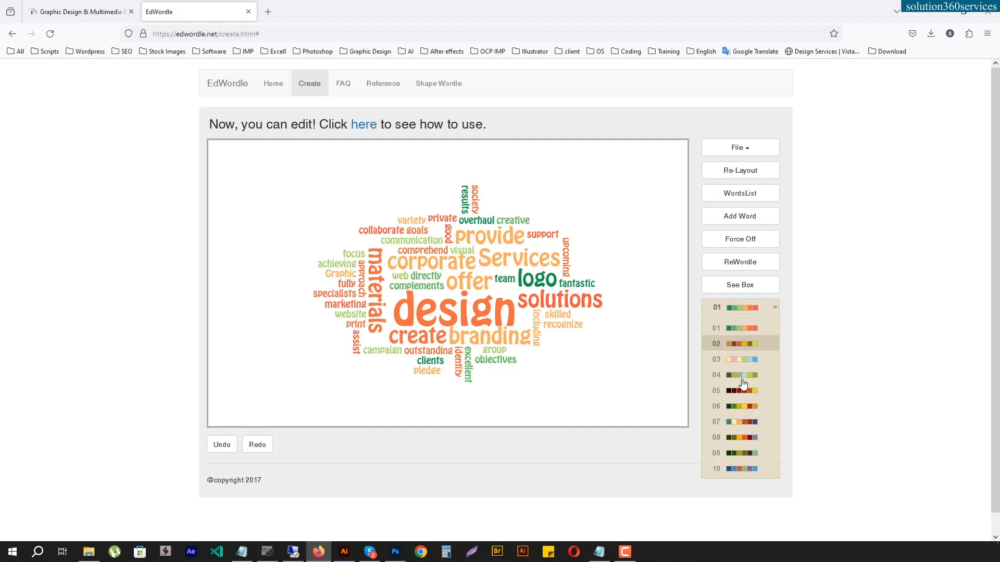
pyautogui.click(750, 439)
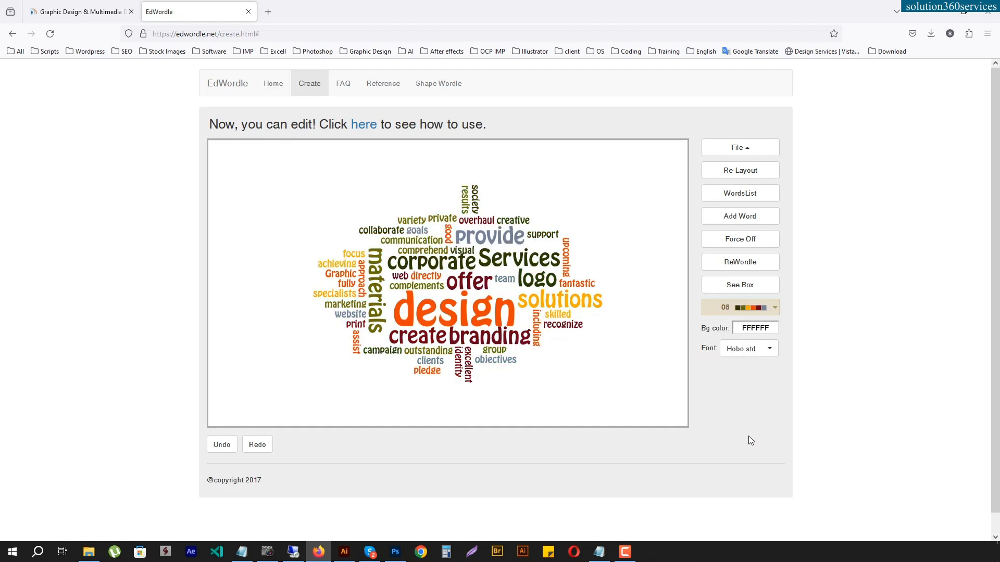
pyautogui.click(774, 309)
pyautogui.click(749, 391)
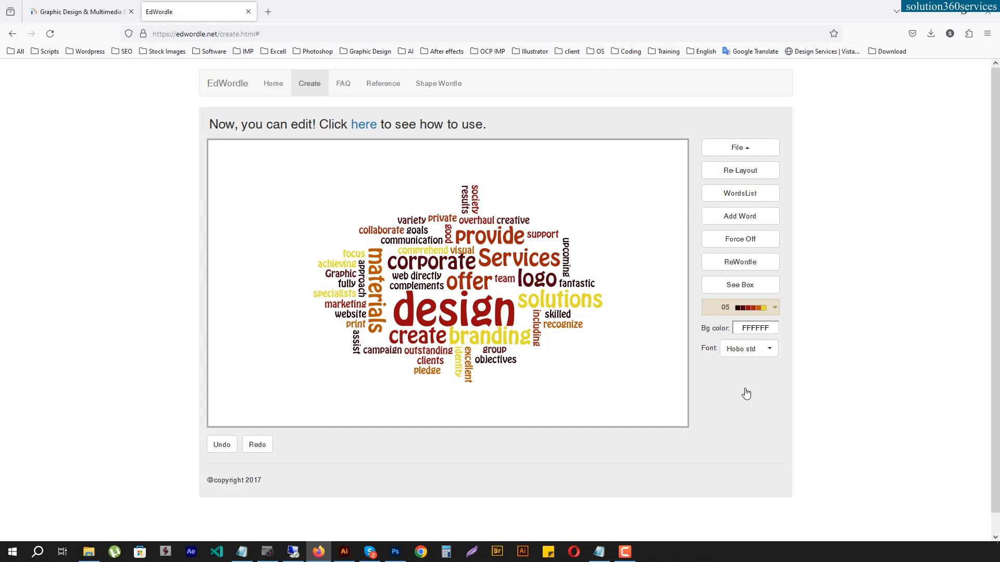
# - Try color palette 07 on the word cloud and set its background color back to white, FFFFFF
pyautogui.click(774, 308)
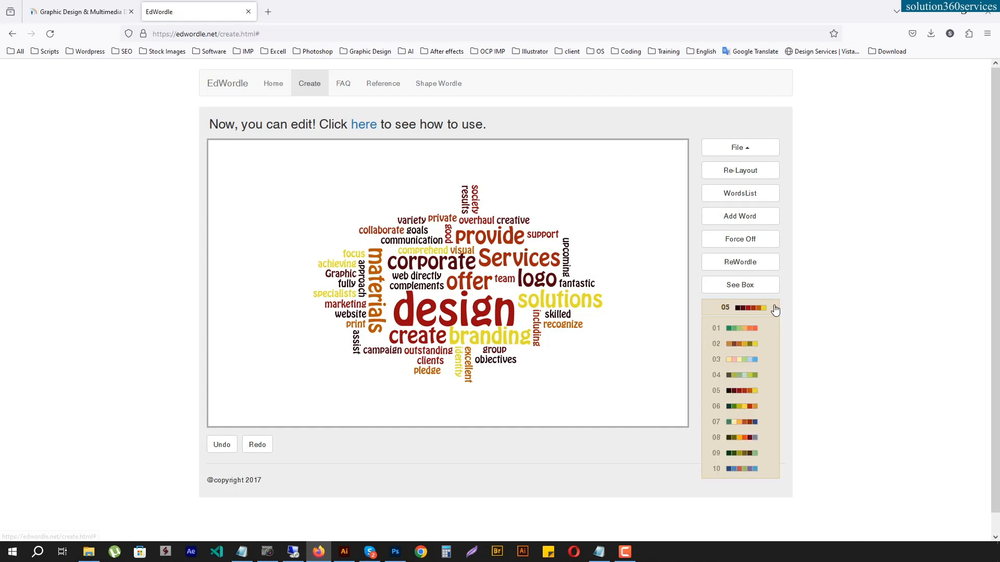
pyautogui.click(743, 422)
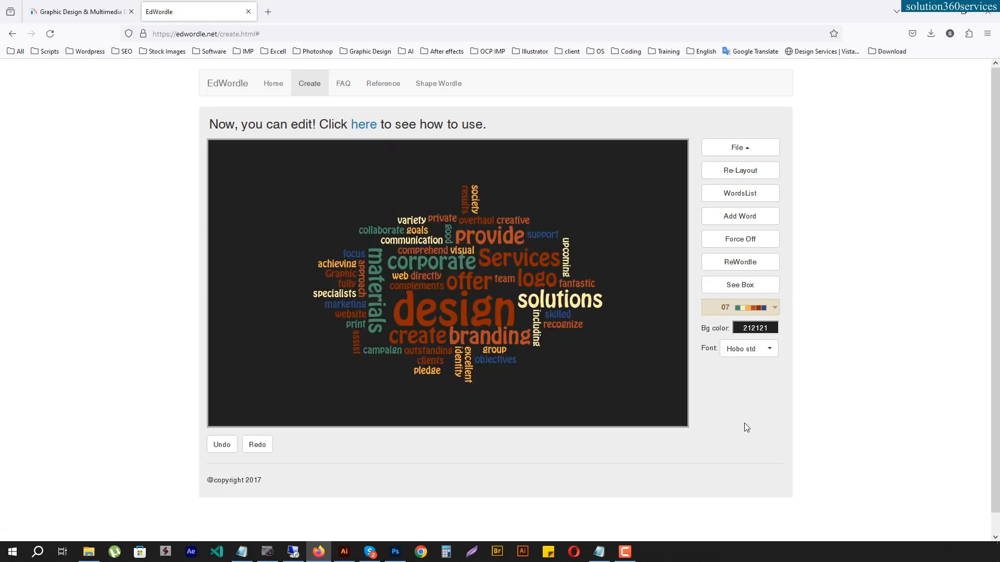
pyautogui.click(775, 309)
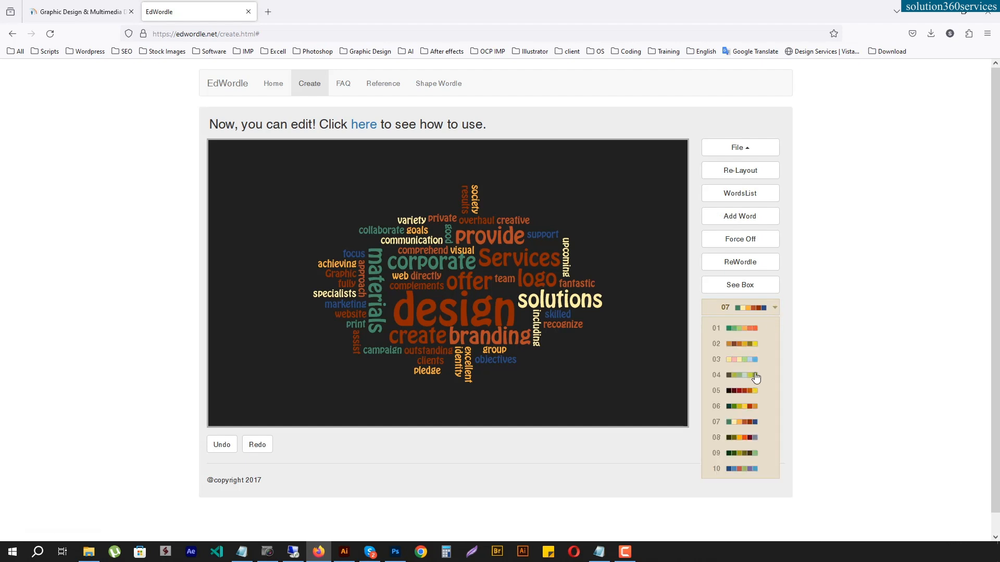
pyautogui.click(801, 293)
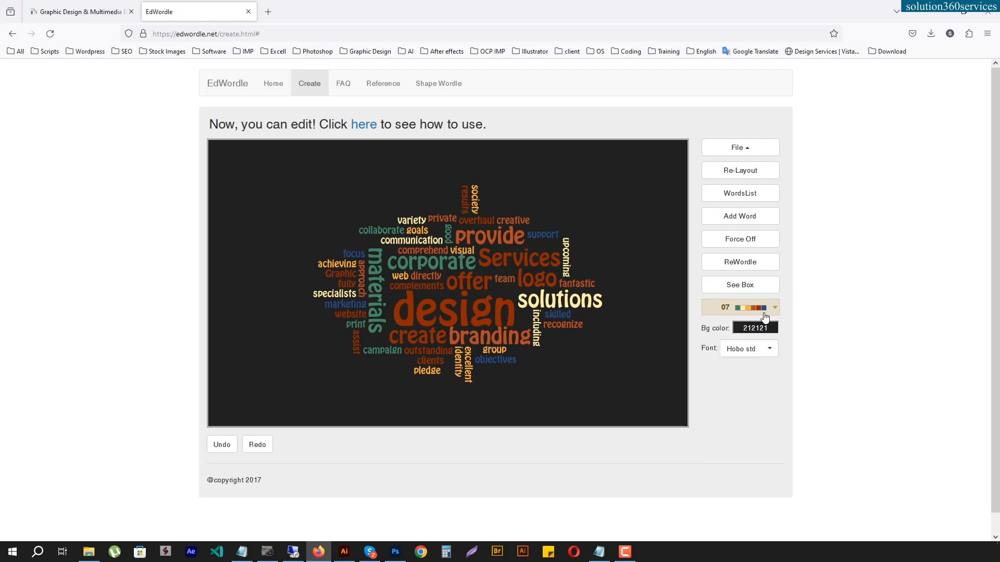
pyautogui.click(765, 328)
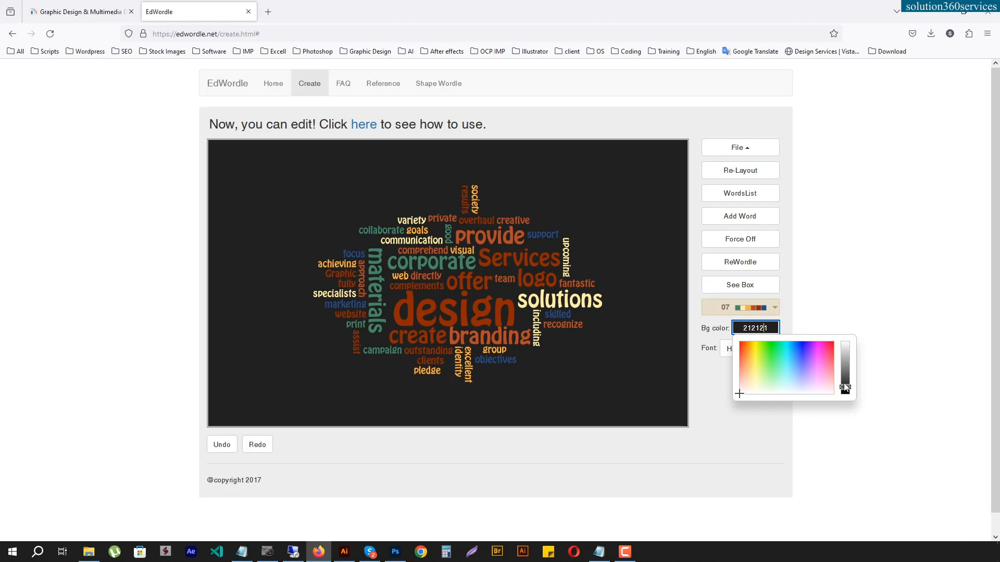
pyautogui.moveTo(846, 391); pyautogui.dragTo(844, 324)
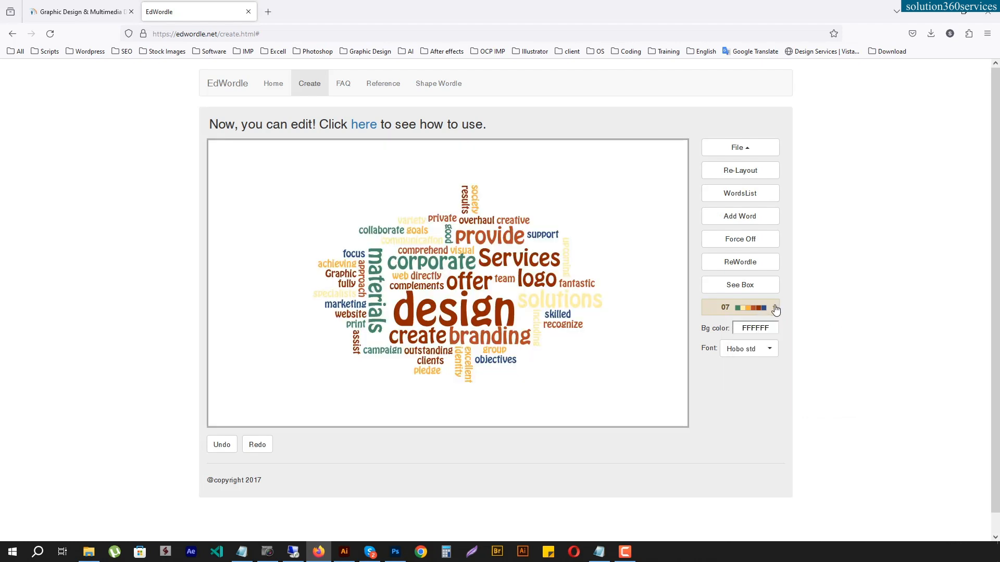
# - Try color palette 02 on the word cloud and recolor it with palette 01
pyautogui.click(775, 308)
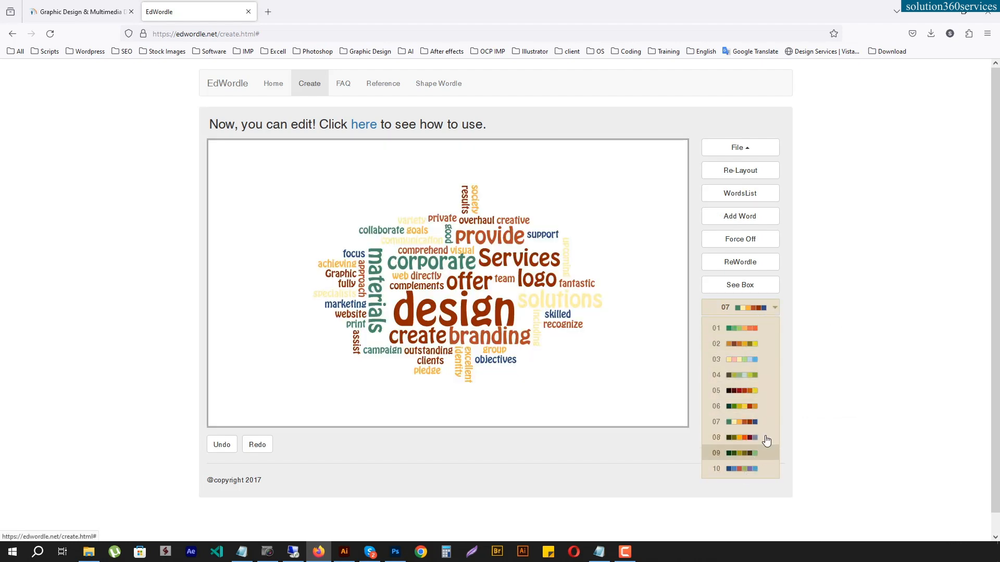
pyautogui.click(752, 346)
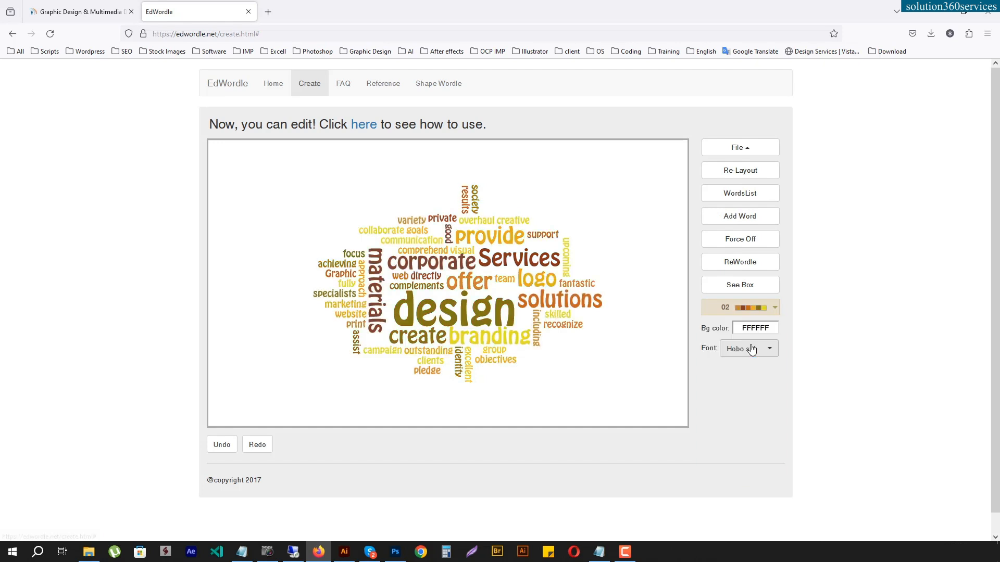
pyautogui.click(775, 310)
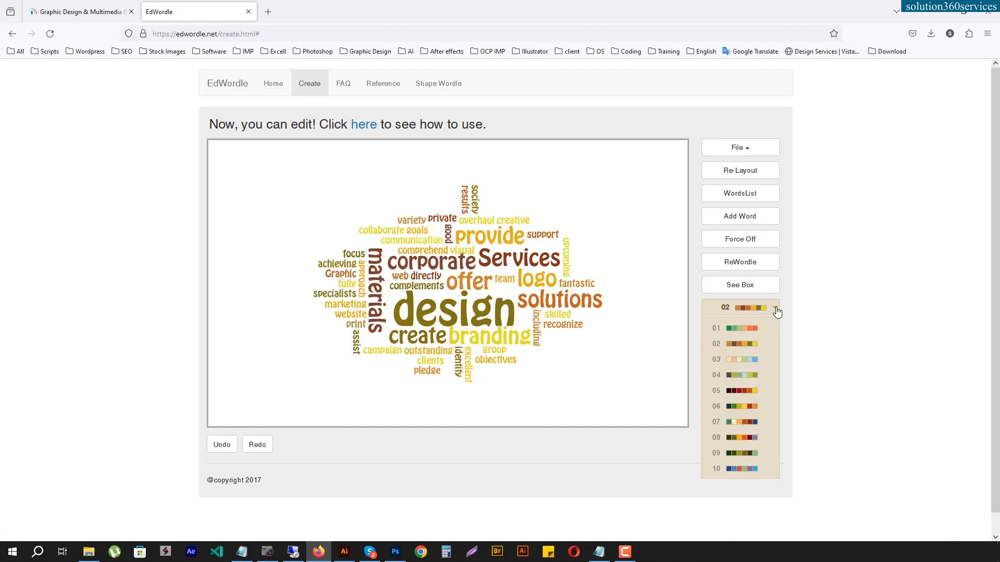
pyautogui.click(743, 328)
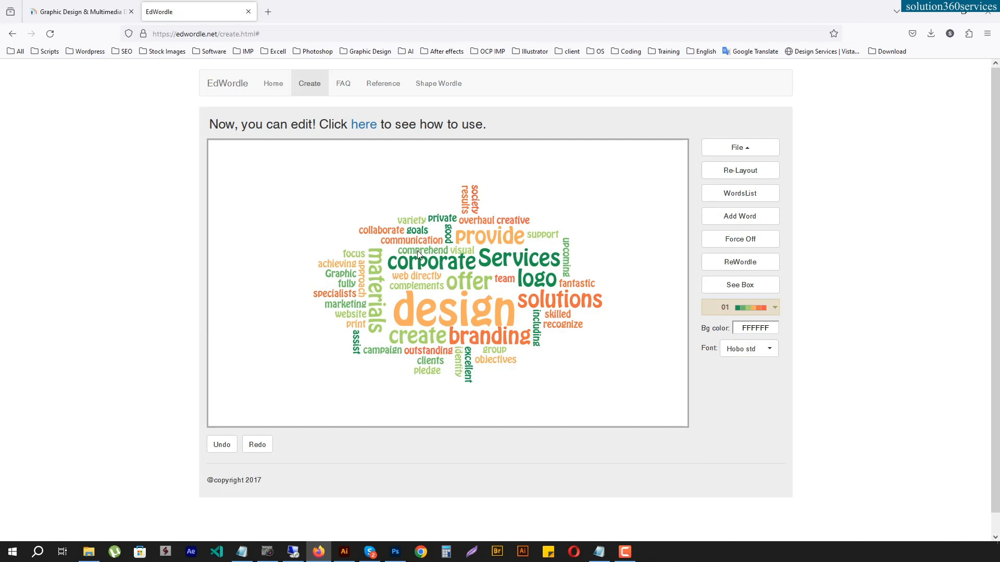
# - Try gray and other background colors for the word cloud and set the background to black, 000000
pyautogui.click(769, 330)
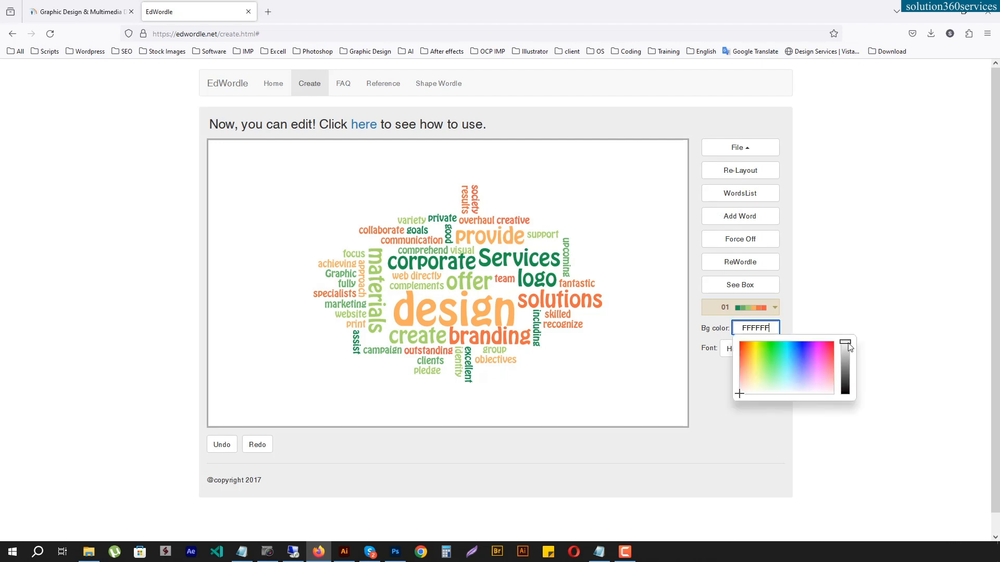
pyautogui.moveTo(846, 344); pyautogui.dragTo(846, 363)
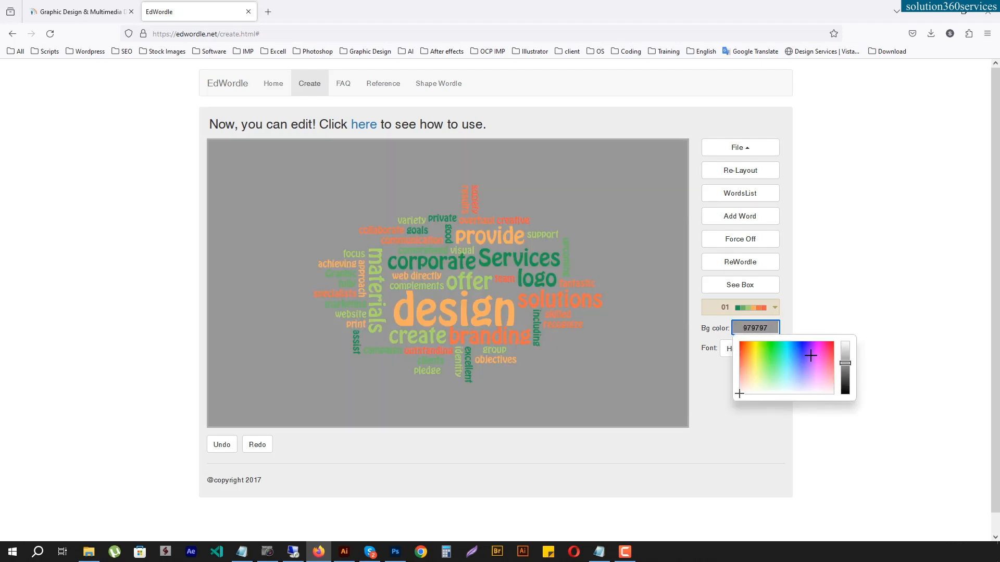
pyautogui.click(799, 352)
pyautogui.click(773, 353)
pyautogui.click(751, 353)
pyautogui.click(767, 368)
pyautogui.moveTo(846, 366); pyautogui.dragTo(846, 399)
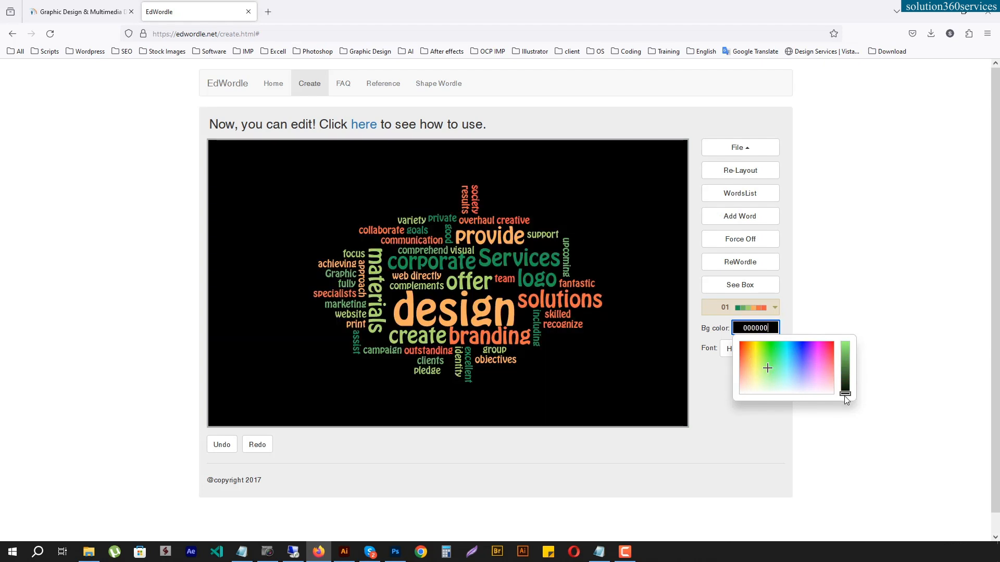
pyautogui.click(711, 358)
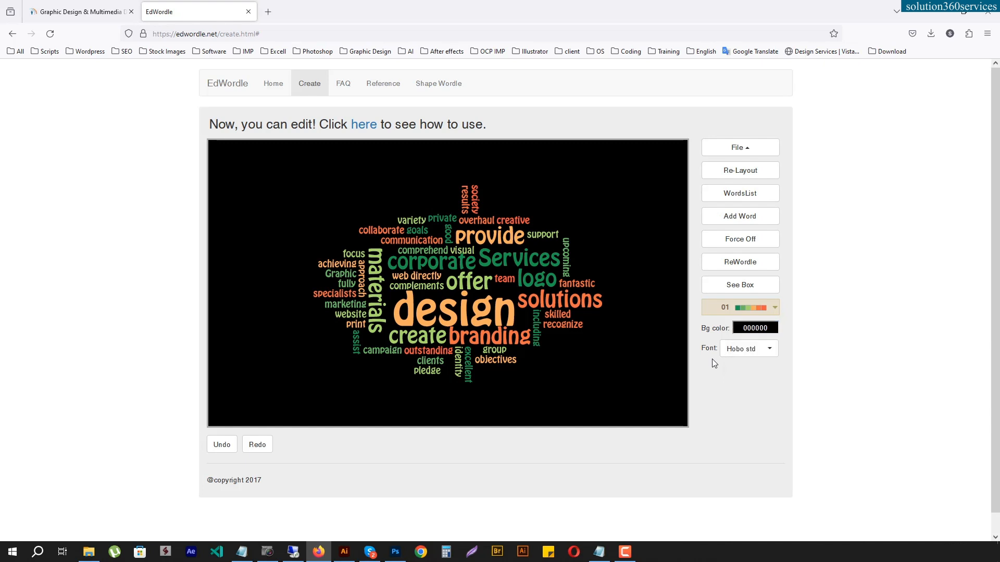
# - Try the Coolvetica font, set the word cloud's font to Expressway Free, and rearrange its layout twice
pyautogui.click(770, 354)
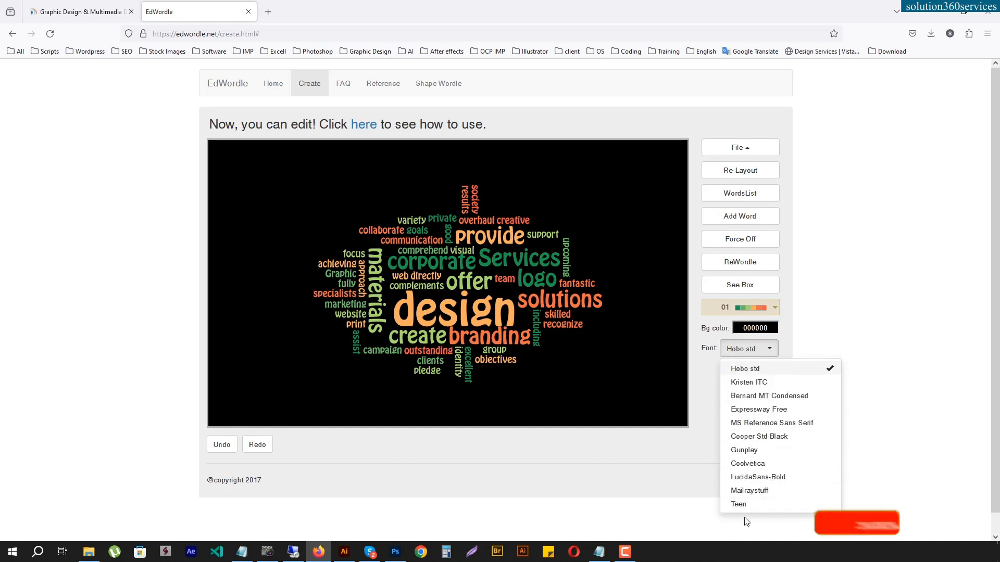
pyautogui.click(779, 464)
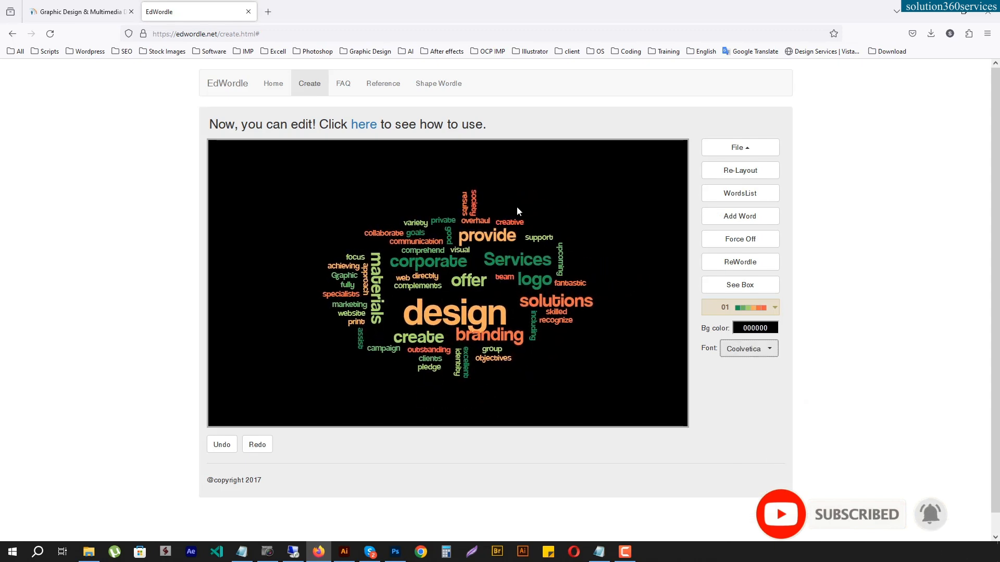
pyautogui.click(763, 354)
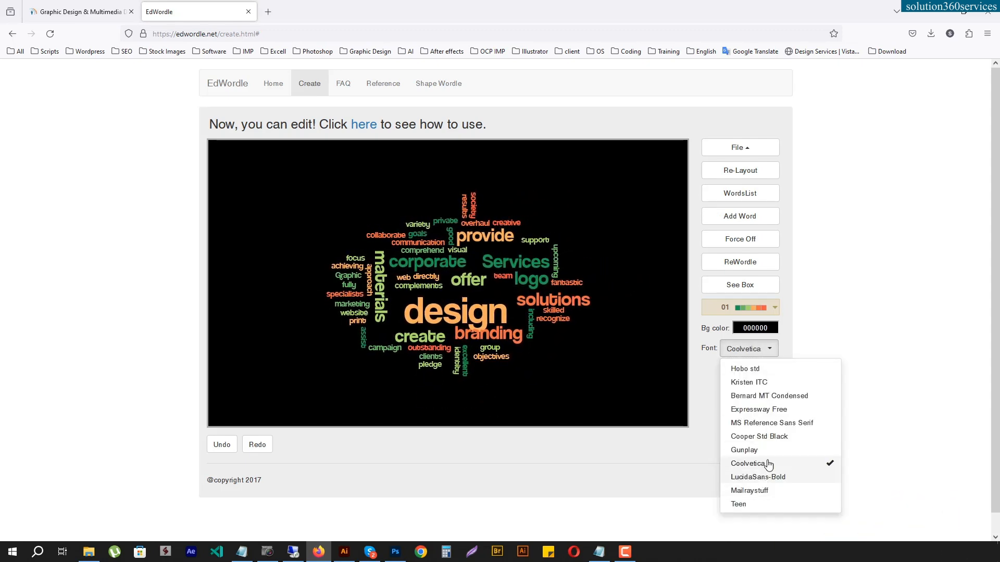
pyautogui.click(776, 410)
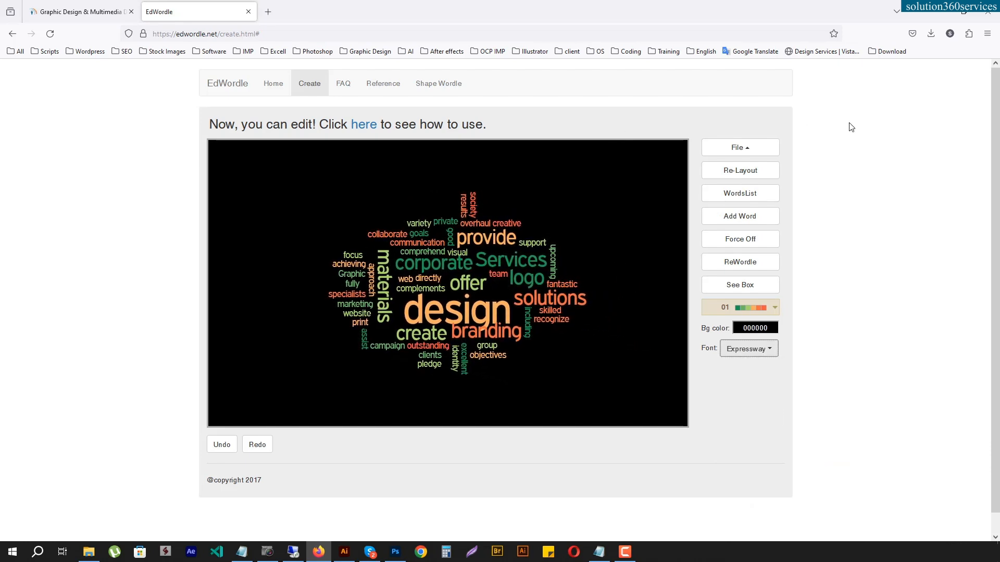
pyautogui.click(761, 174)
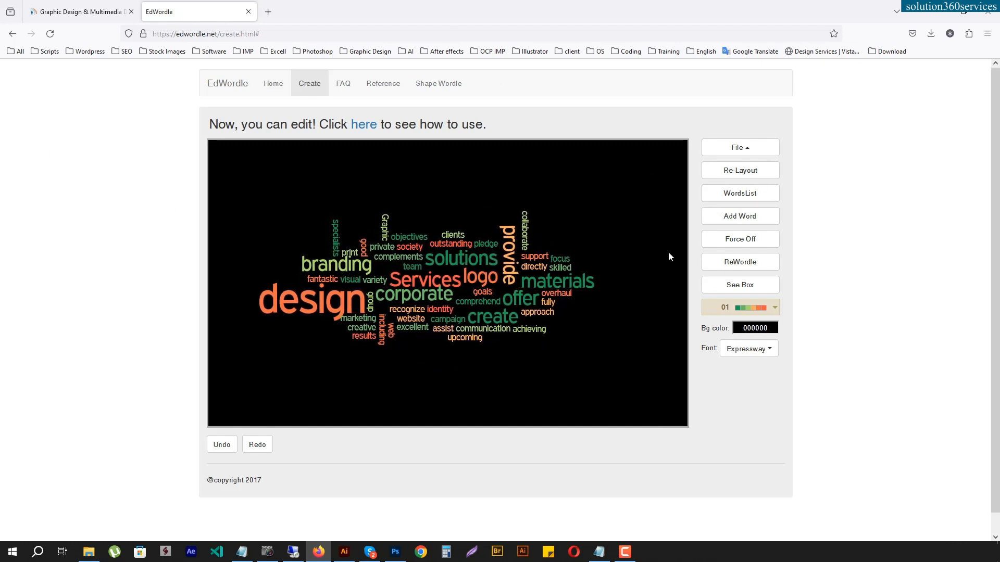
pyautogui.click(749, 174)
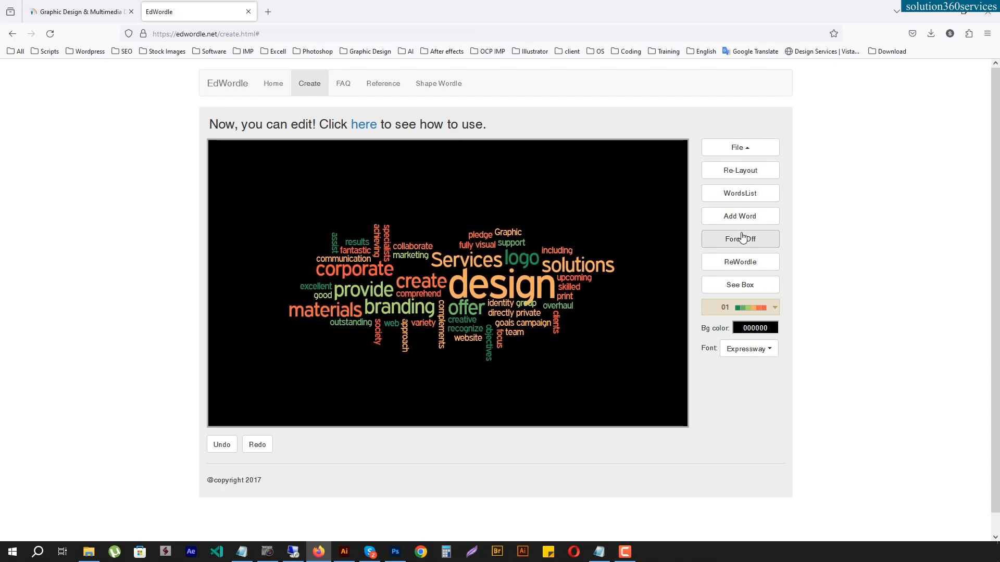
# - Save the word cloud as an image, open the downloaded mypic.png to check it, and close the viewer
pyautogui.click(740, 148)
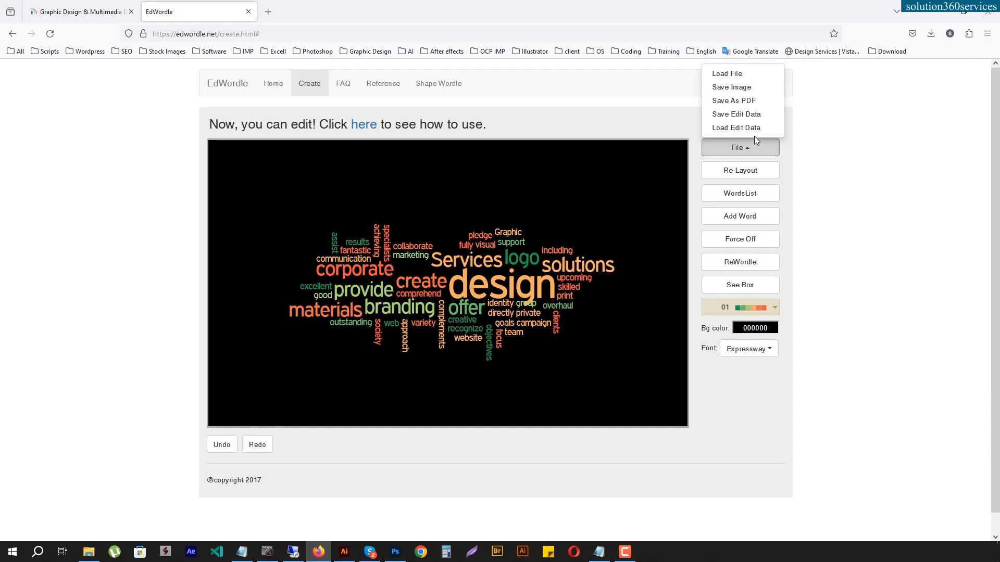
pyautogui.click(745, 89)
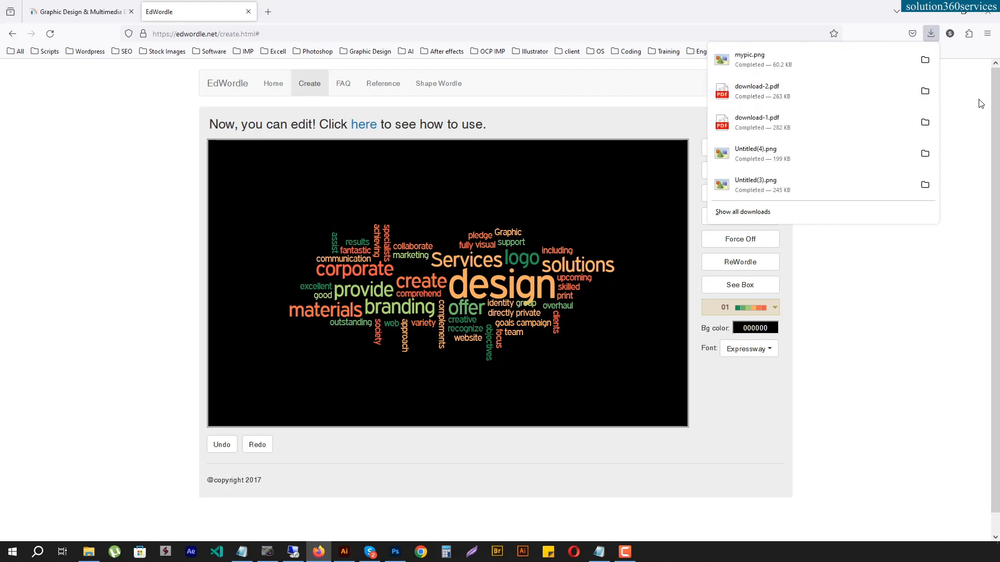
pyautogui.click(739, 60)
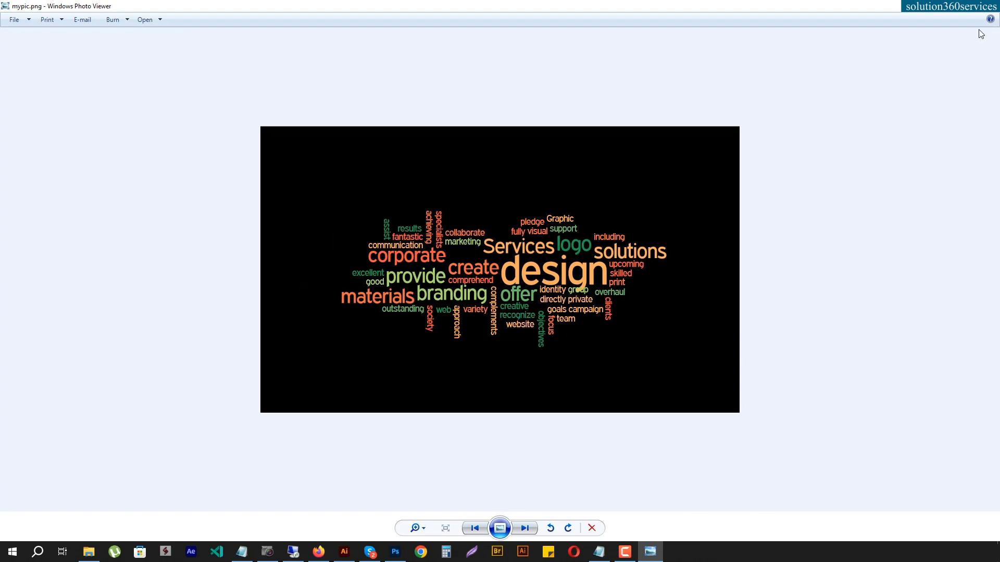
pyautogui.click(985, 10)
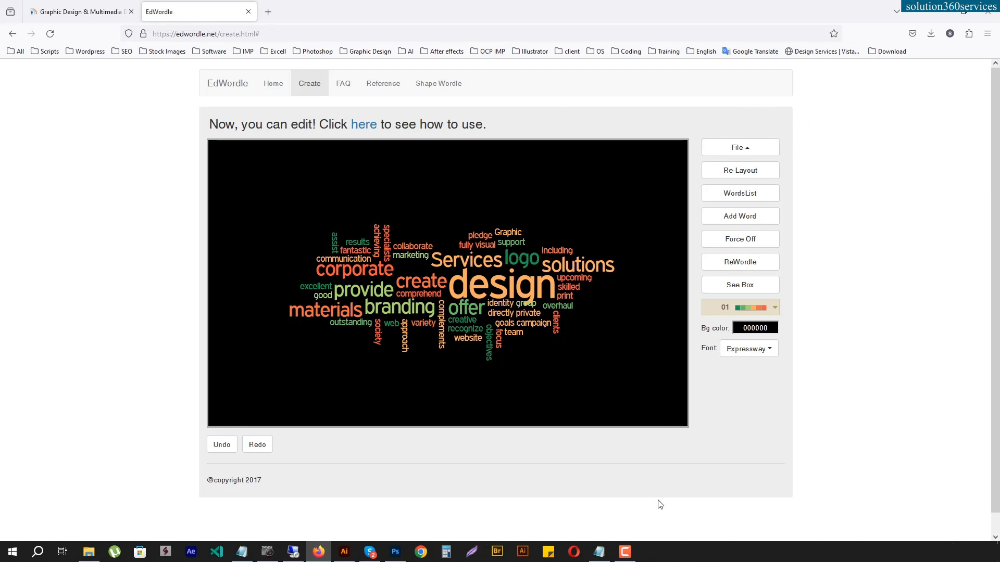
pyautogui.click(599, 551)
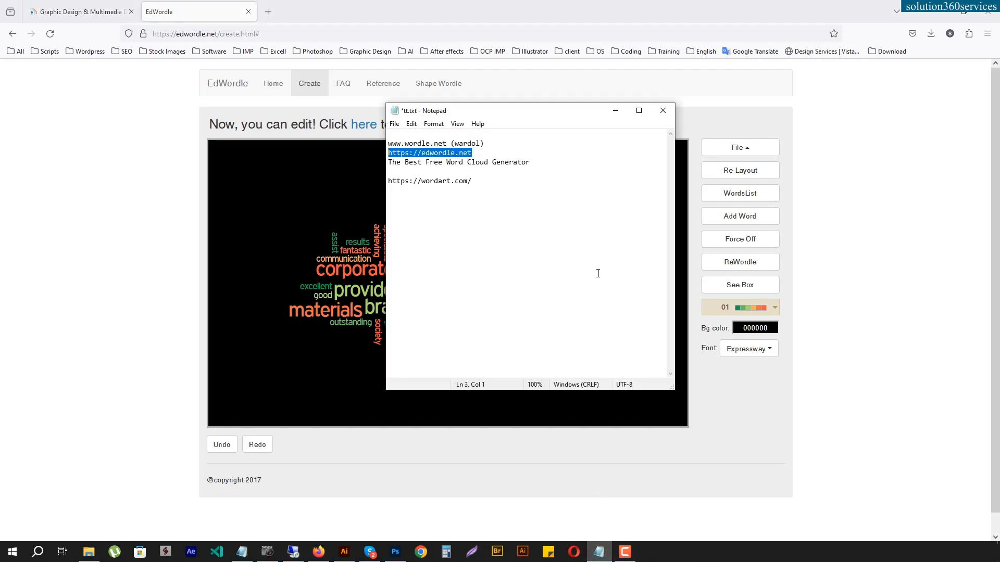
pyautogui.tripleClick(475, 181)
pyautogui.hotkey('ctrl', 'c')
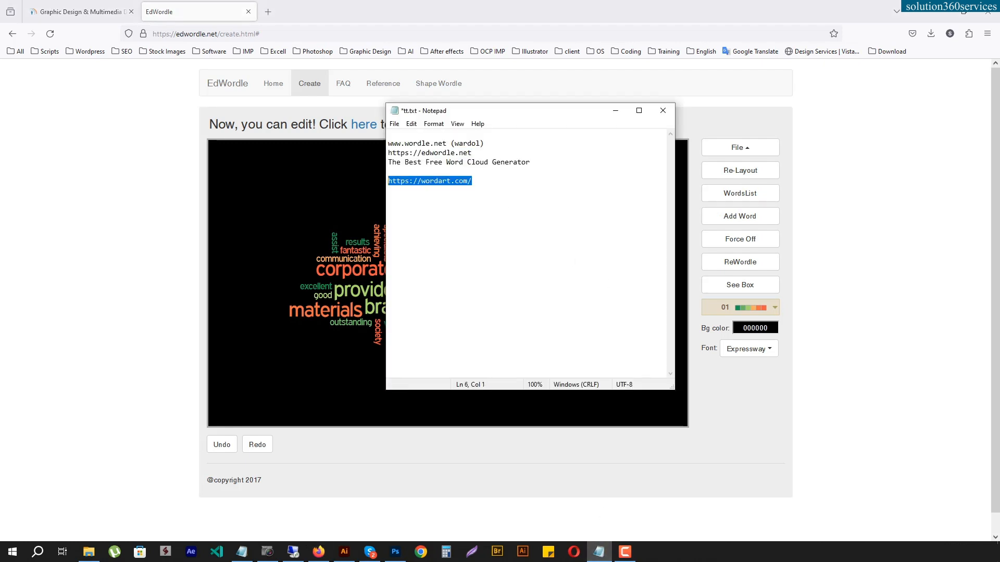
pyautogui.click(616, 111)
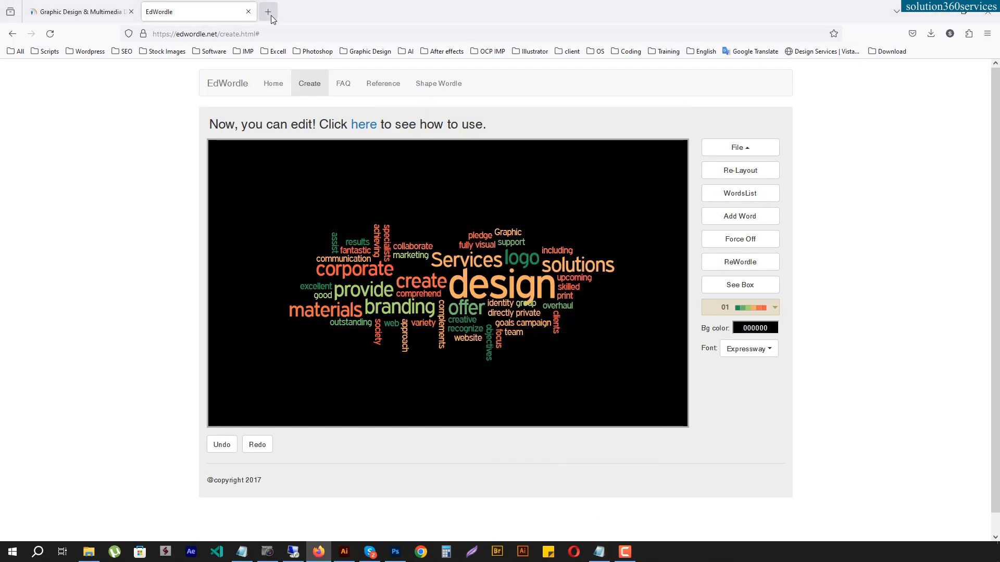
pyautogui.click(268, 12)
pyautogui.hotkey('ctrl', 'v')
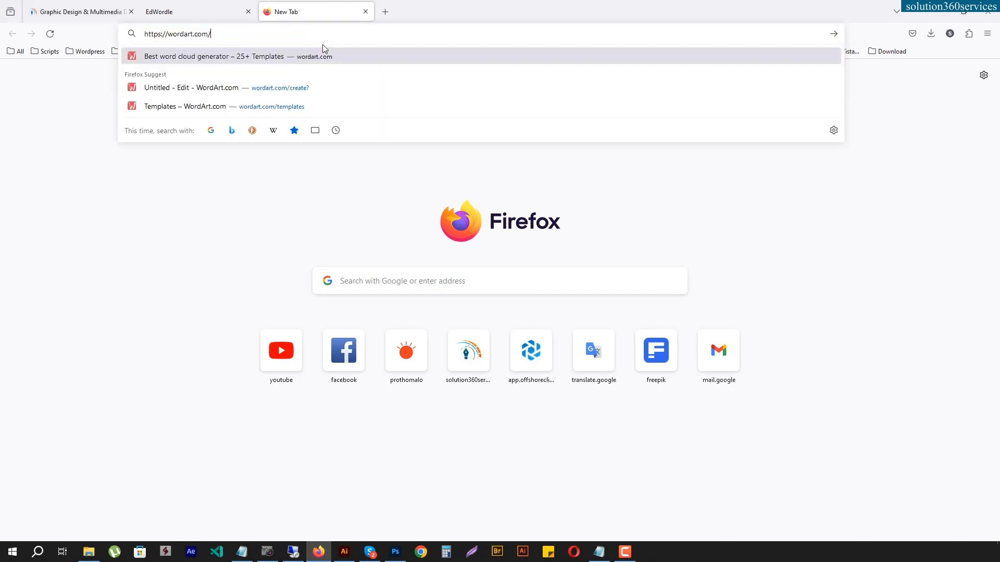
pyautogui.press('Return')
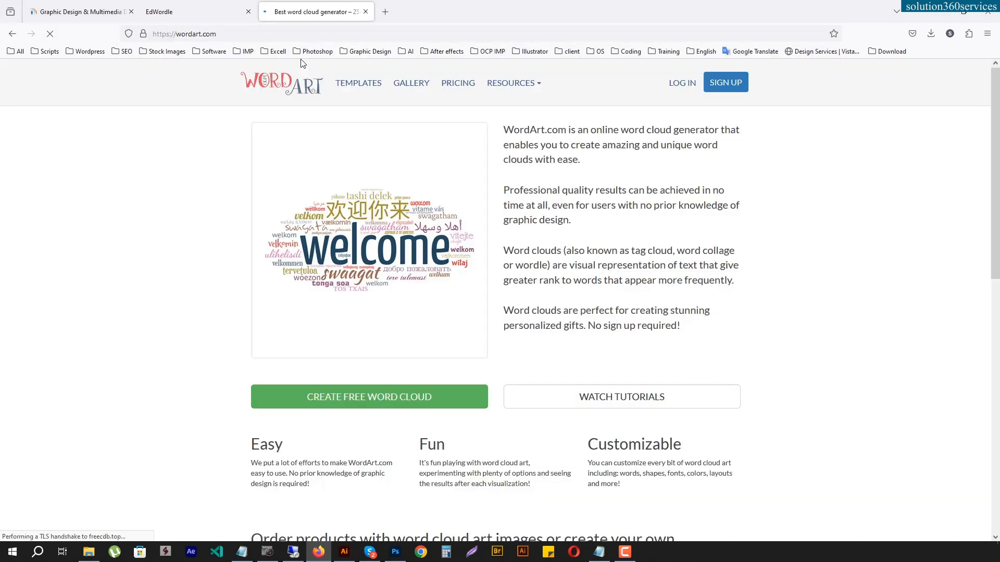
# - Start a free word cloud on WordArt, look through the templates, and choose the Blank template
pyautogui.click(373, 404)
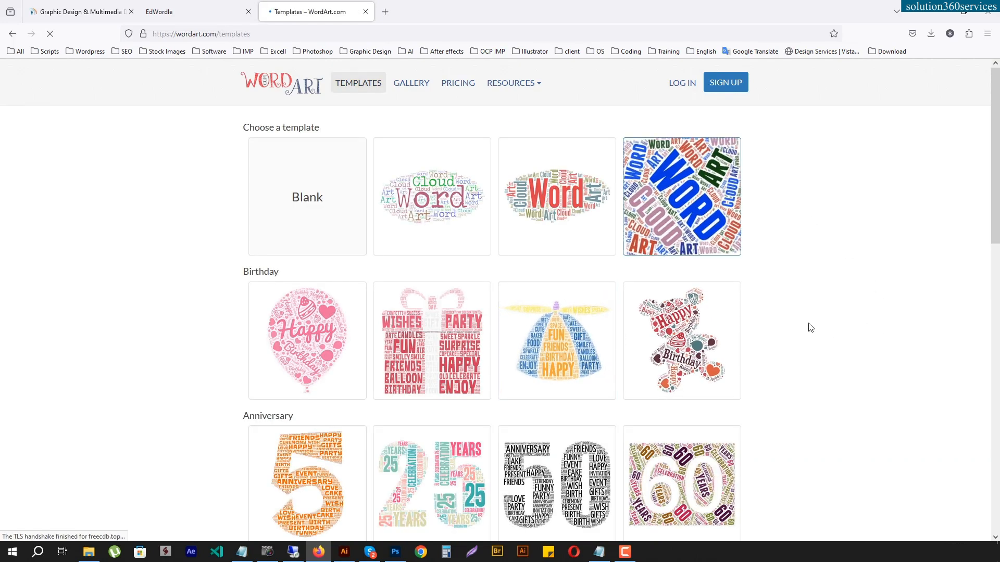
pyautogui.scroll(-2, 829, 339)
pyautogui.scroll(-10, 832, 339)
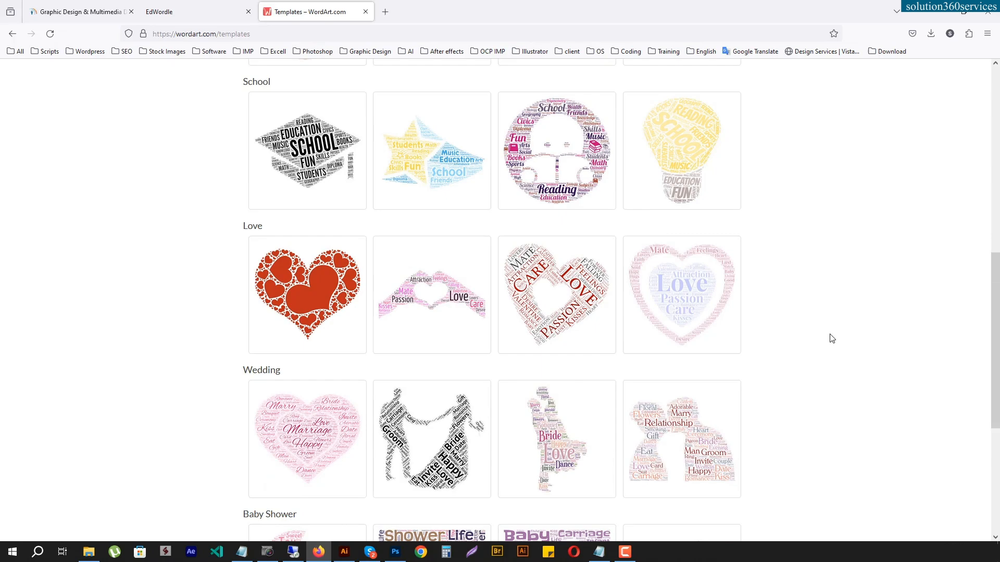
pyautogui.scroll(12, 832, 339)
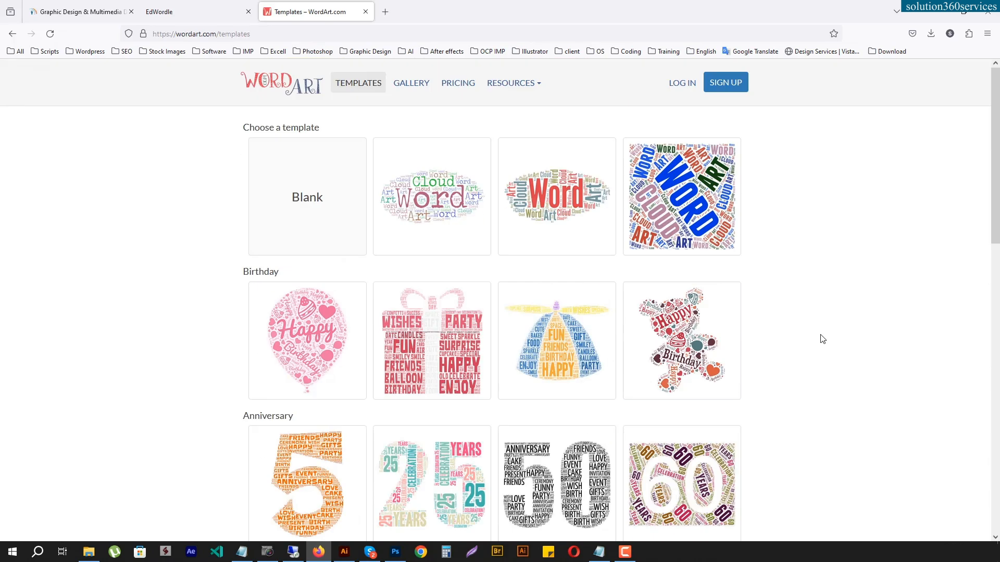
pyautogui.click(305, 197)
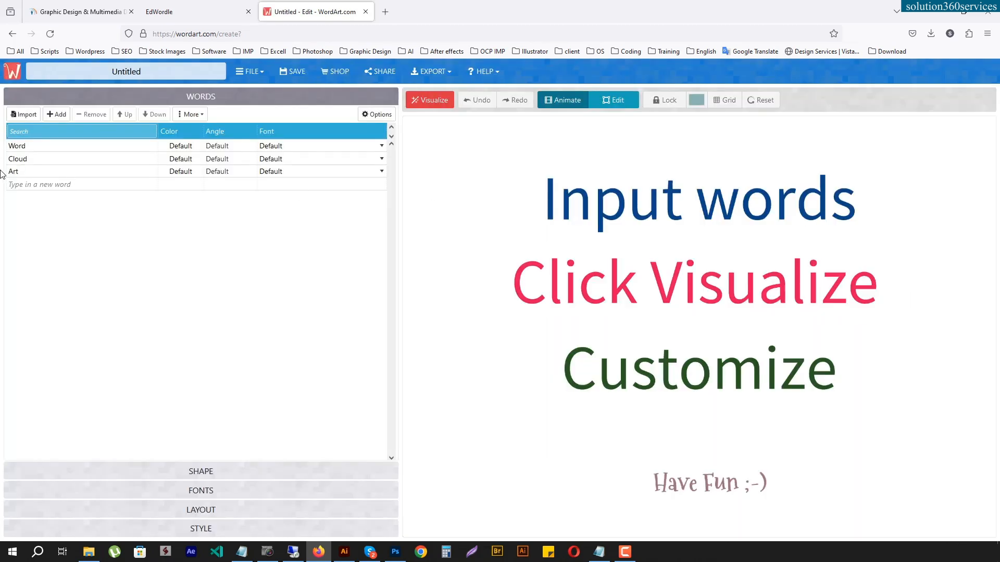
# - Remove the default words Word, Cloud and Art from the word list
pyautogui.click(40, 145)
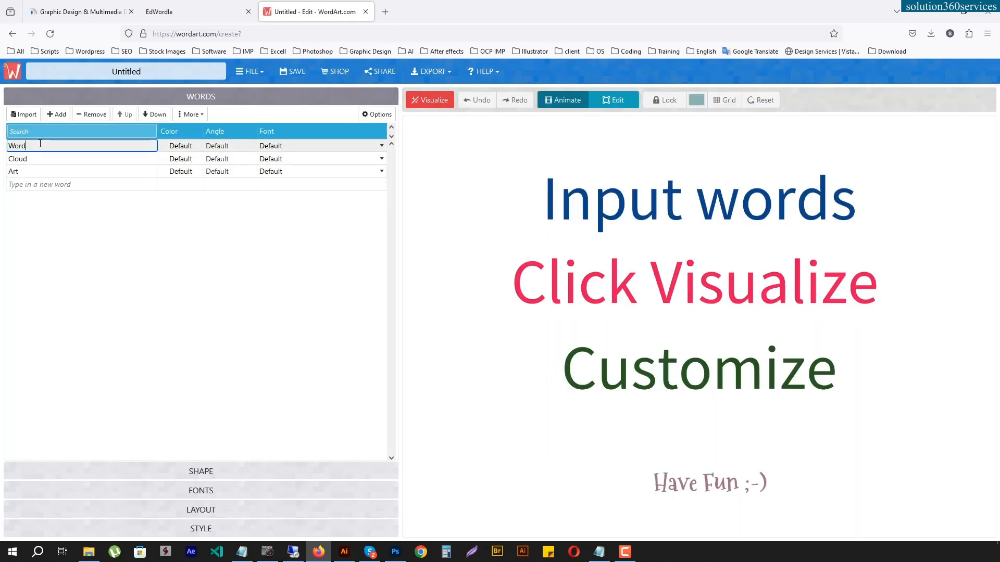
pyautogui.click(62, 184)
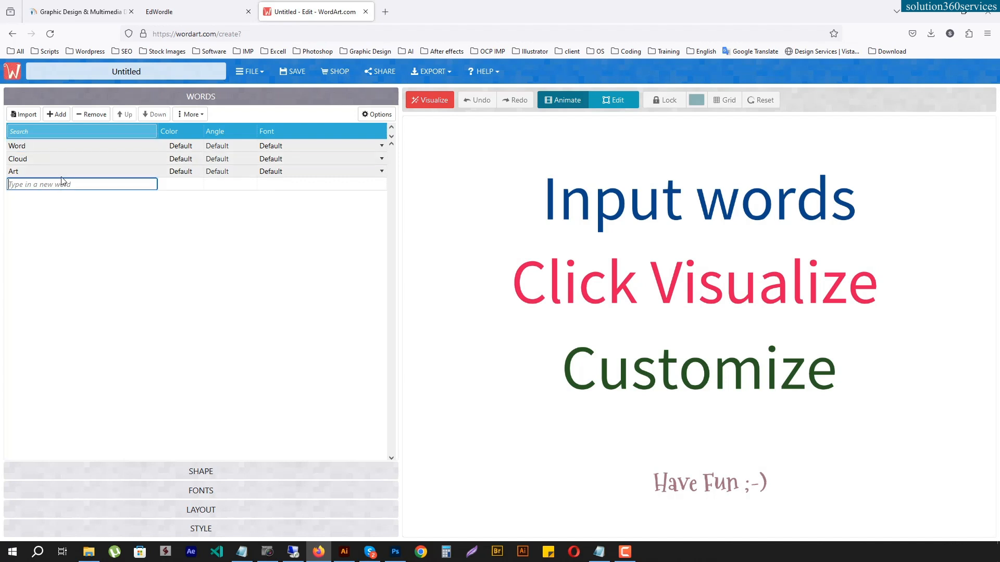
pyautogui.click(89, 114)
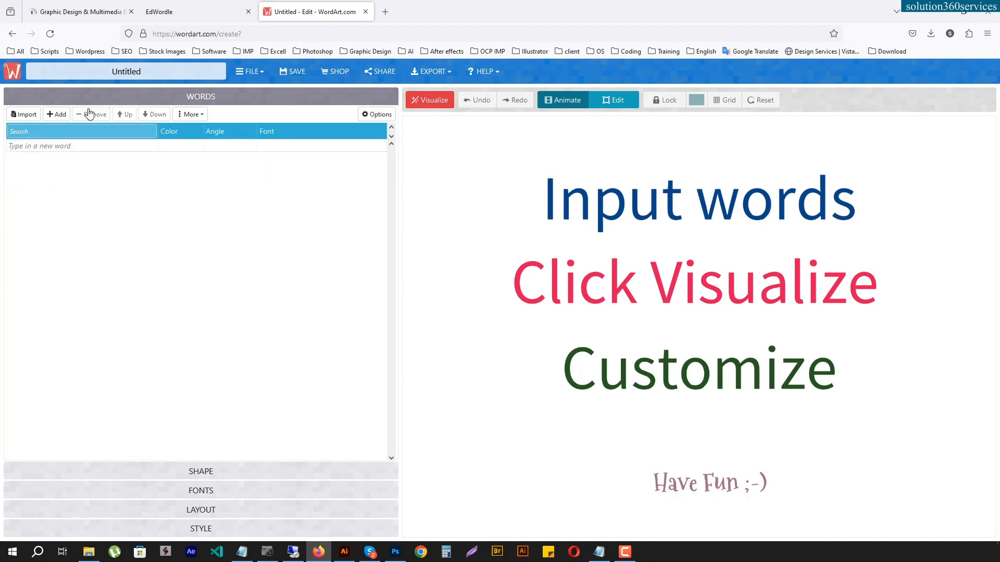
# - Start a text import, copy the first paragraph of the Graphic Design Services text from the untitled Notepad document, and minimize both Notepad windows
pyautogui.click(23, 114)
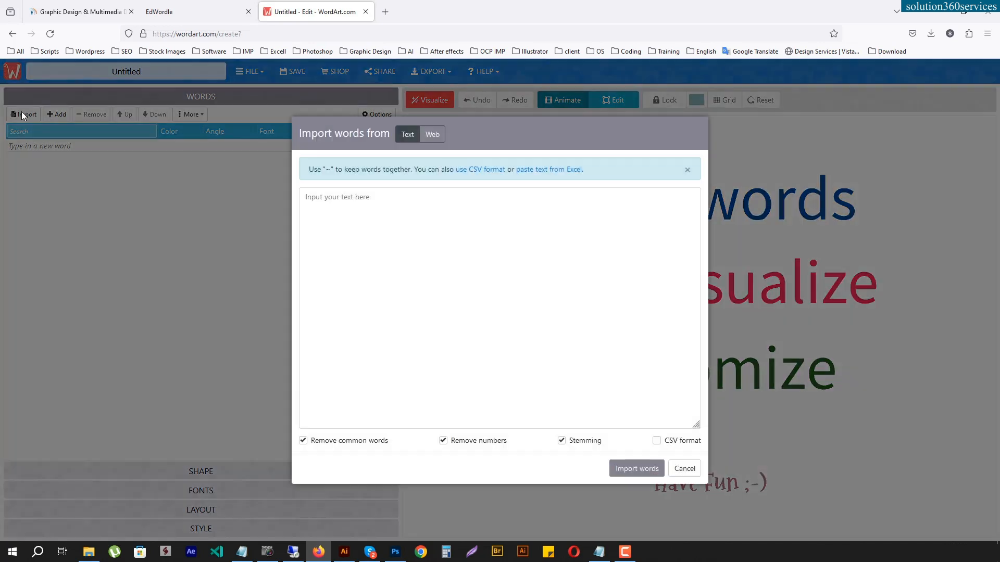
pyautogui.click(599, 552)
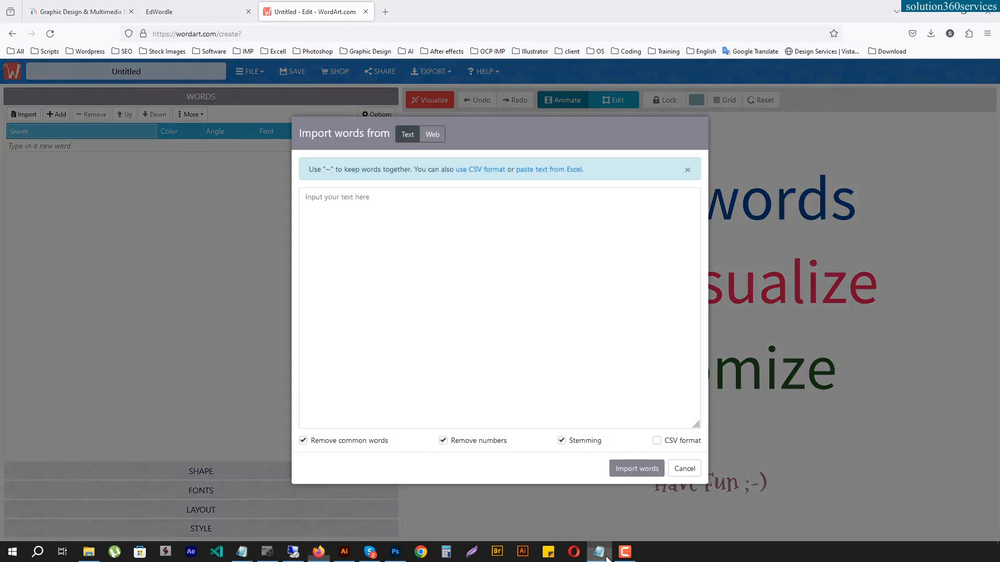
pyautogui.click(242, 552)
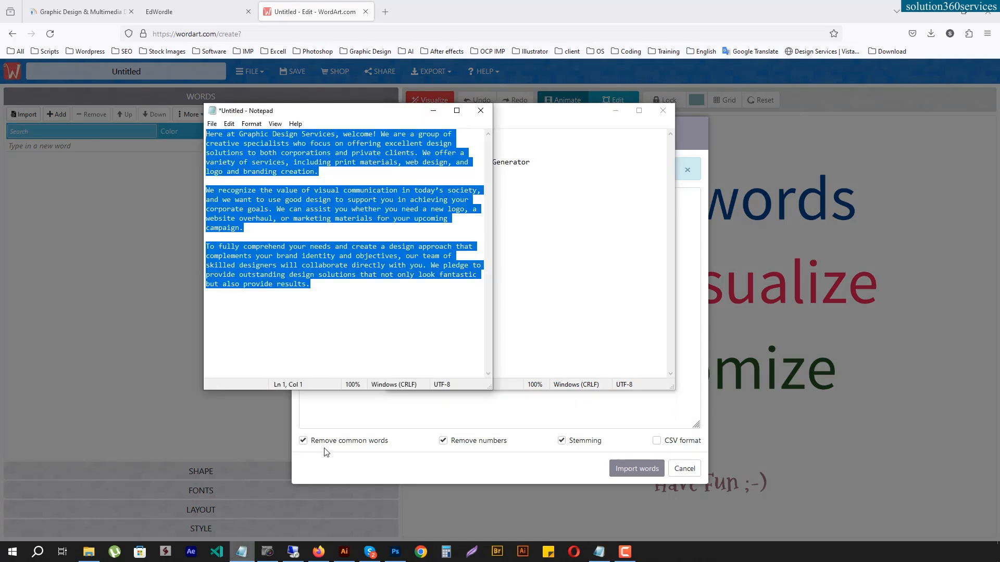
pyautogui.click(315, 172)
pyautogui.moveTo(327, 176); pyautogui.dragTo(190, 131)
pyautogui.hotkey('ctrl', 'c')
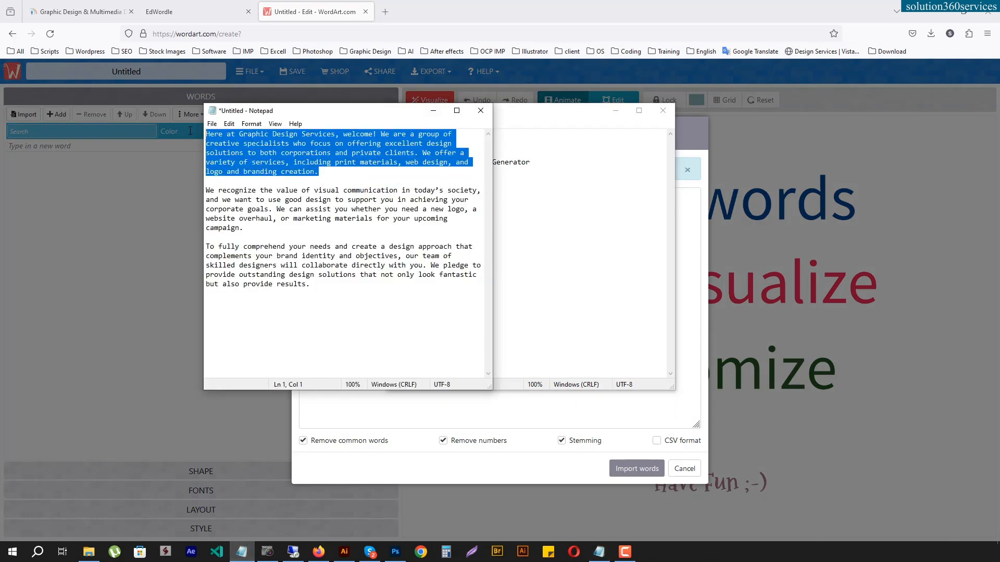
pyautogui.click(436, 111)
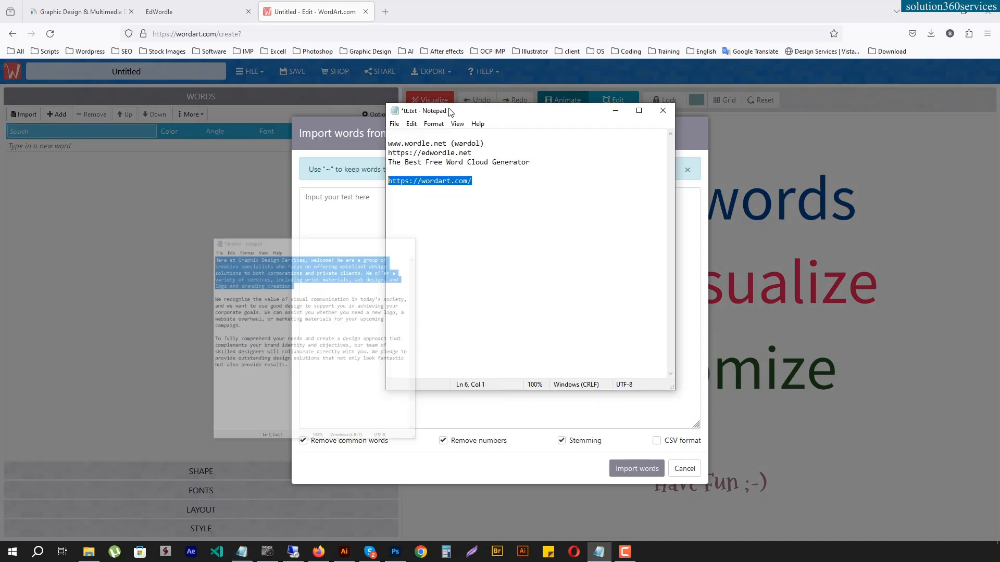
pyautogui.click(615, 111)
# - Paste the copied paragraph as the import text and import its words into the list
pyautogui.click(417, 195)
pyautogui.hotkey('ctrl', 'v')
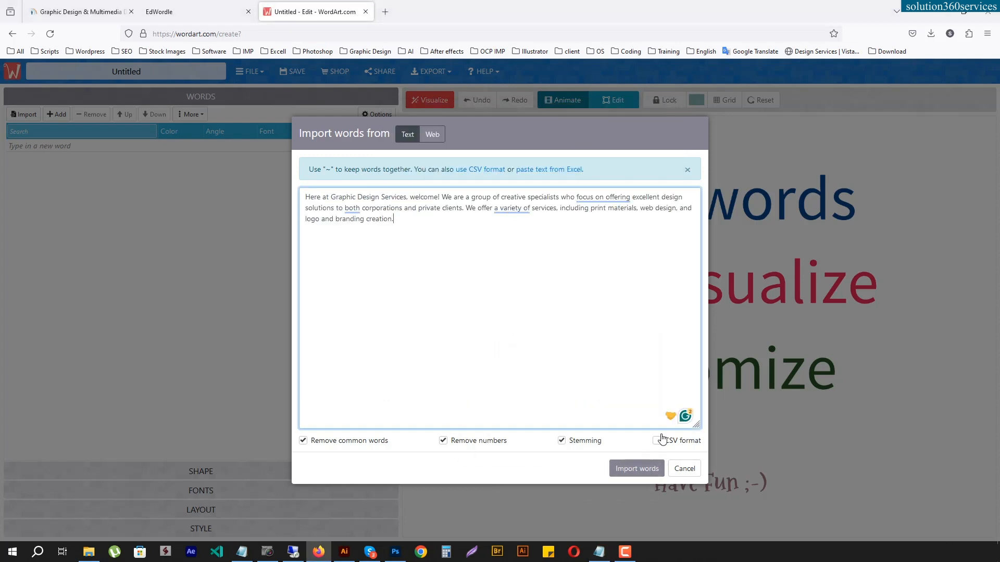
pyautogui.click(636, 469)
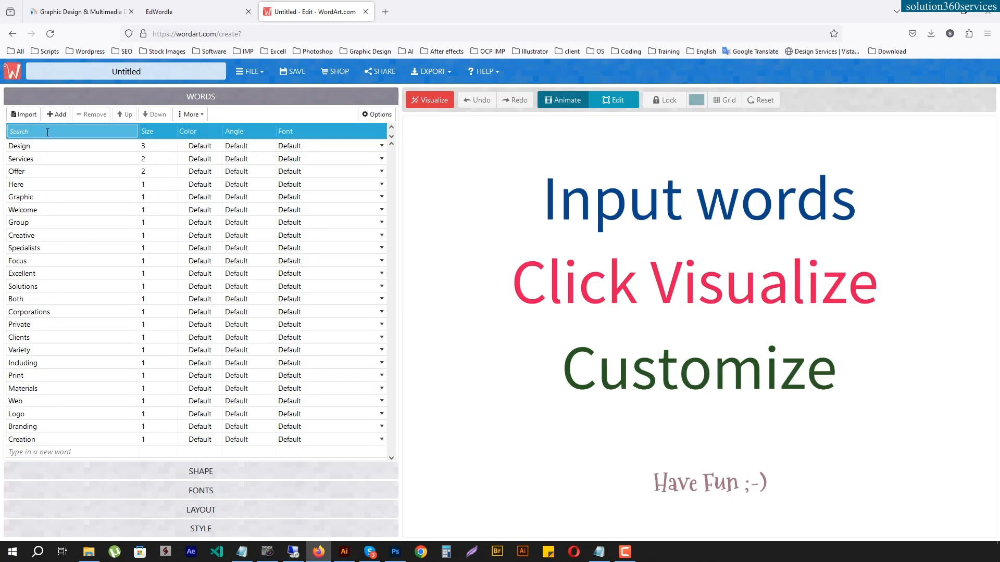
# - Set the size of the word Print to 3
pyautogui.click(157, 145)
pyautogui.click(158, 158)
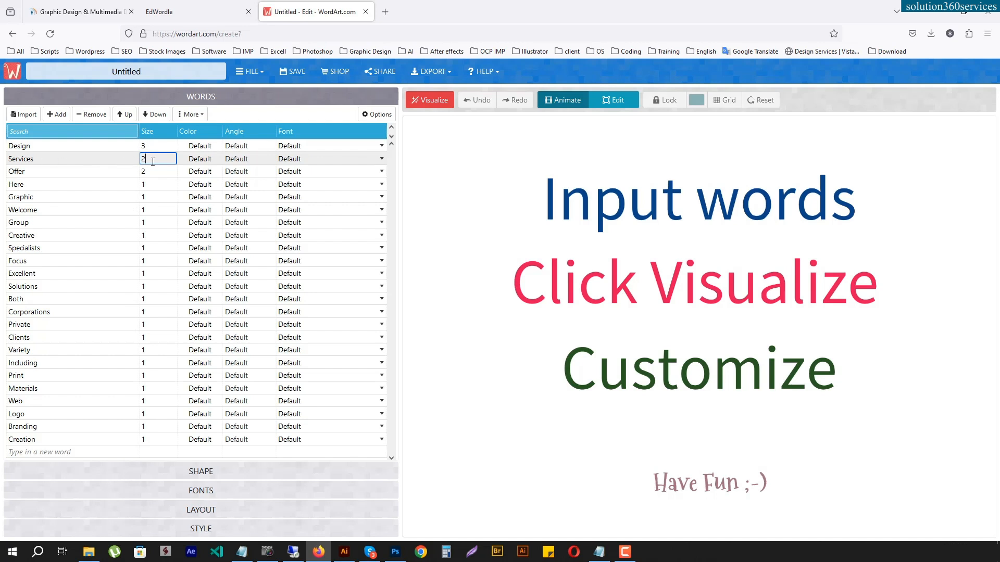
pyautogui.click(151, 376)
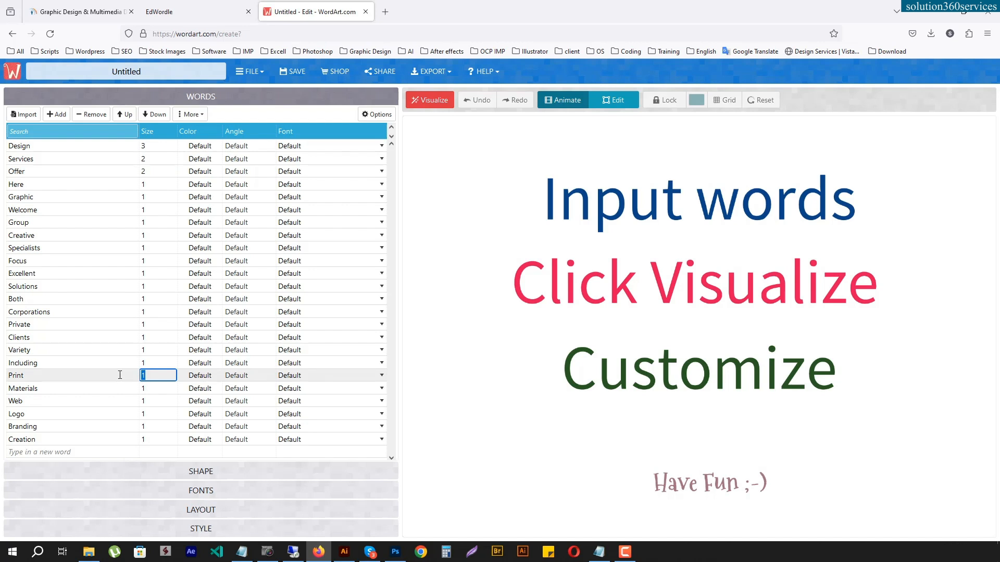
pyautogui.write('3')
pyautogui.click(139, 400)
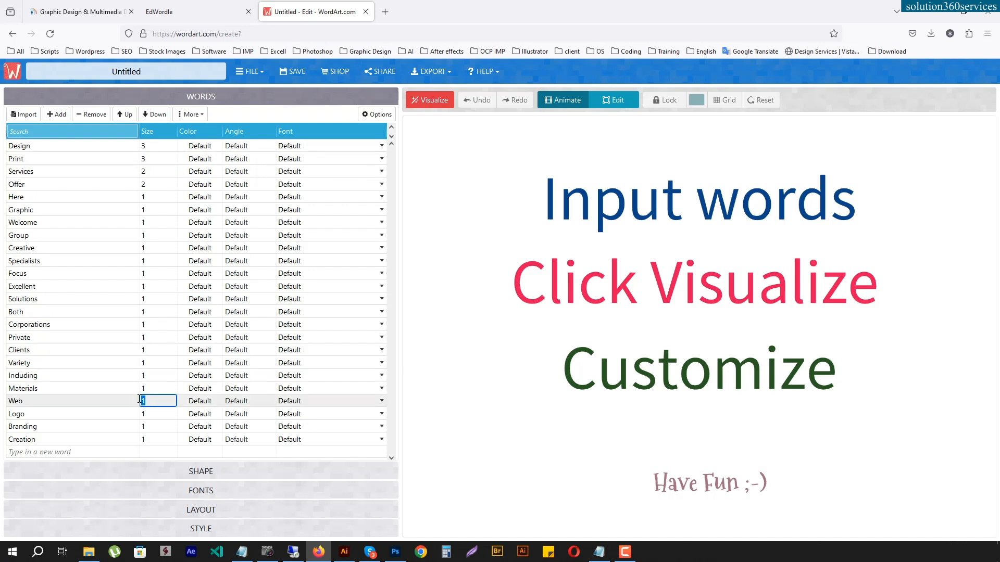
pyautogui.click(156, 289)
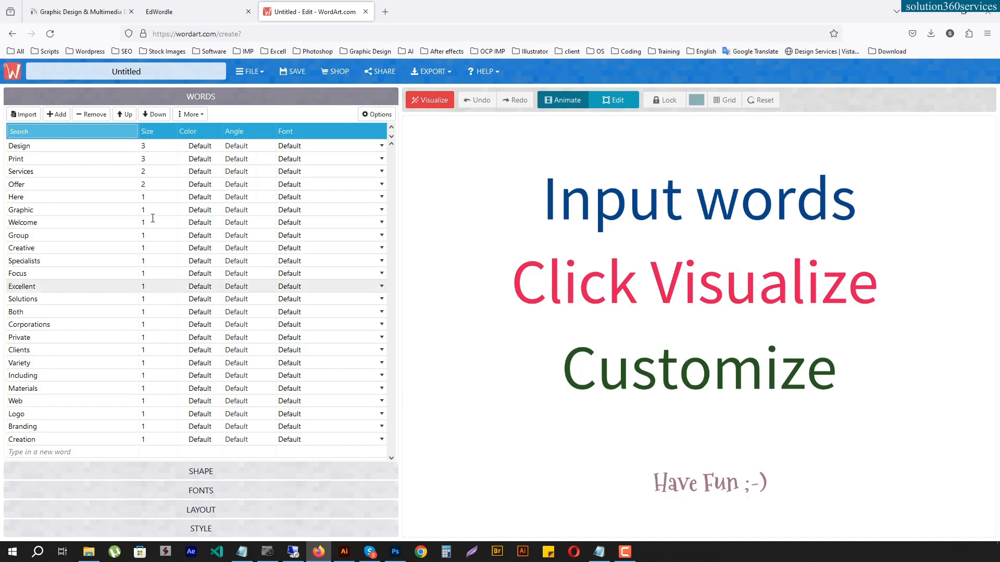
pyautogui.click(152, 390)
pyautogui.click(382, 389)
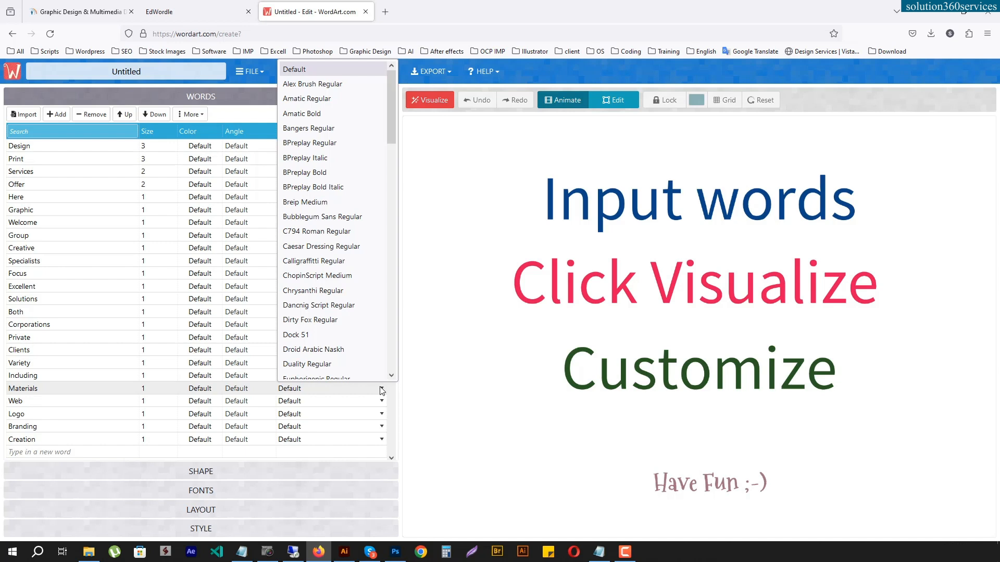
pyautogui.click(382, 390)
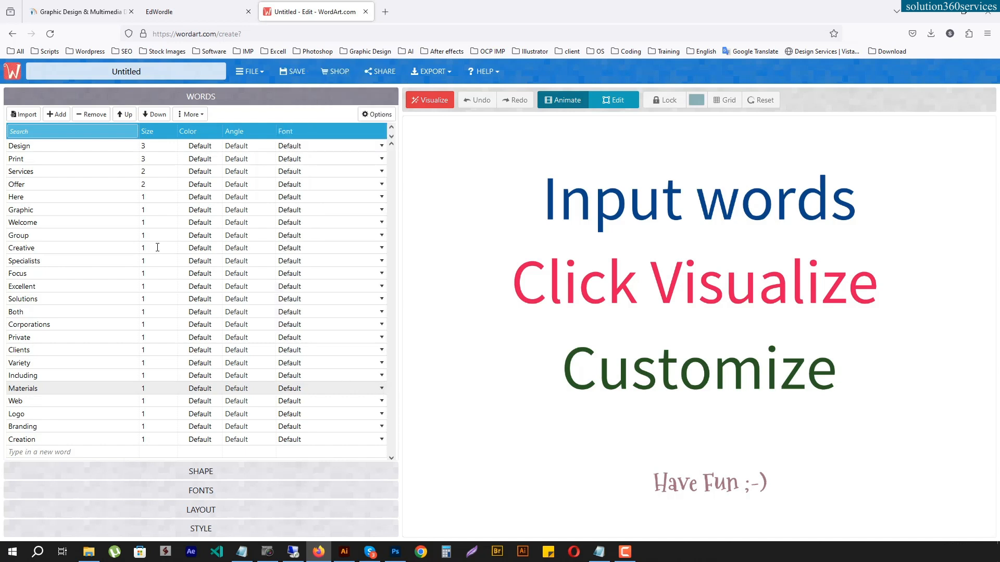
pyautogui.click(145, 172)
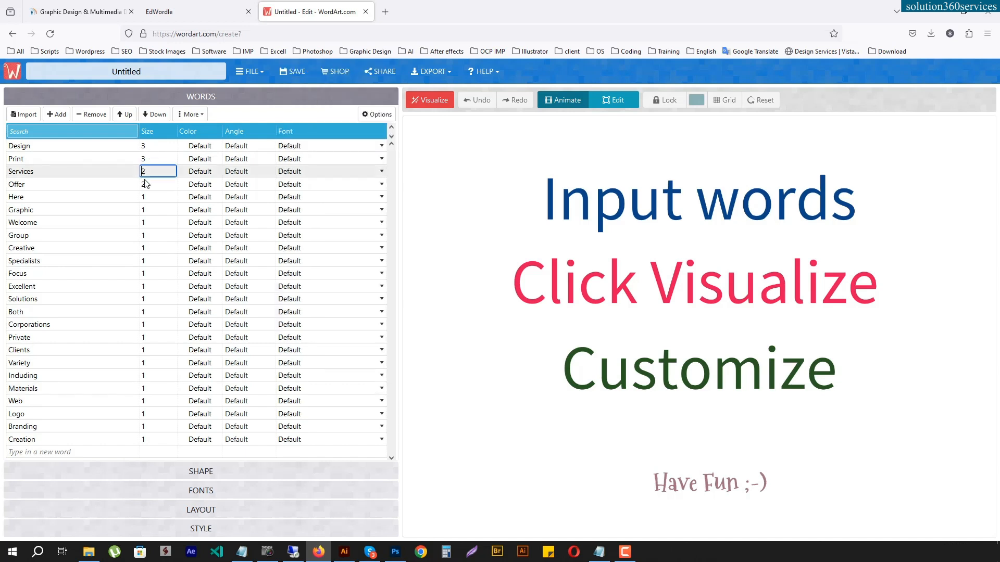
pyautogui.click(148, 186)
pyautogui.moveTo(149, 185); pyautogui.dragTo(122, 184)
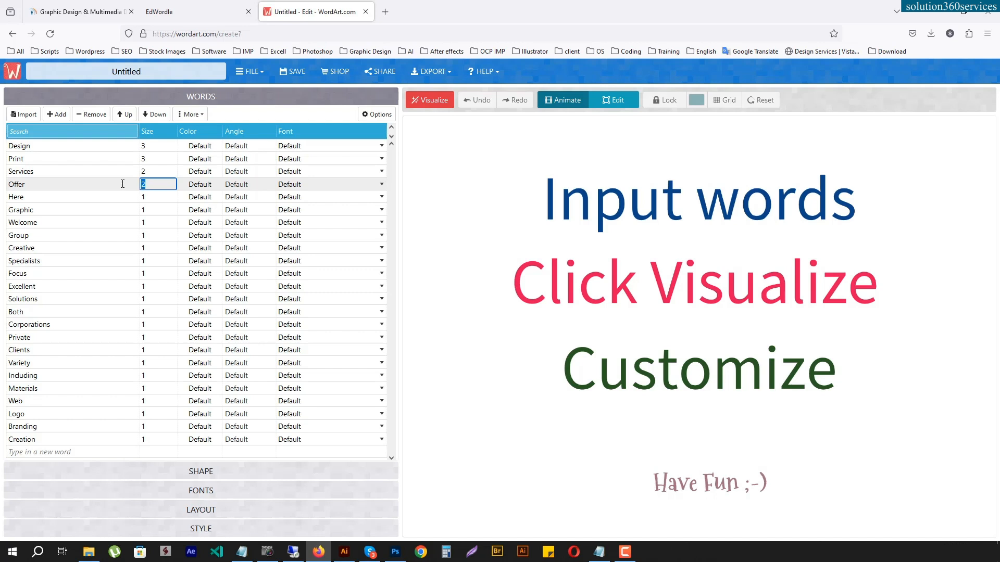
pyautogui.click(144, 235)
pyautogui.click(151, 185)
pyautogui.moveTo(151, 184); pyautogui.dragTo(131, 181)
pyautogui.press('Return')
pyautogui.click(150, 248)
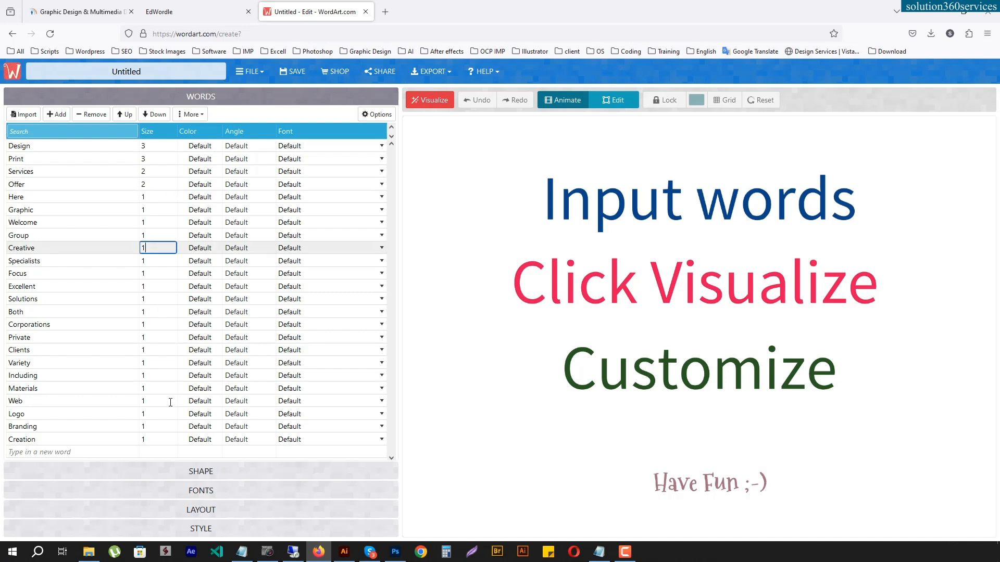
# - Set the sizes of the words Logo and Branding to 2, visualizing the word cloud between the two changes
pyautogui.click(149, 412)
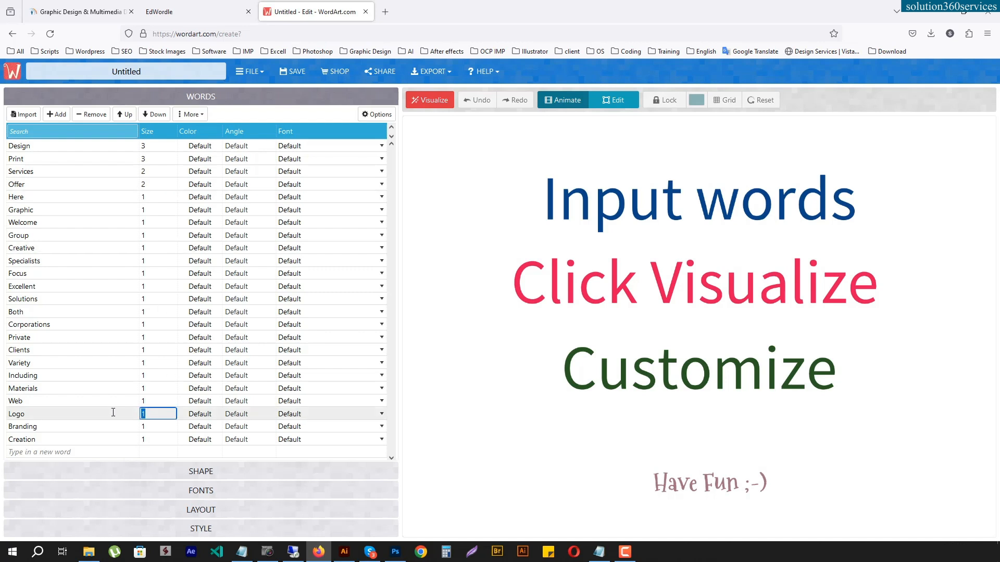
pyautogui.write('2')
pyautogui.press('Return')
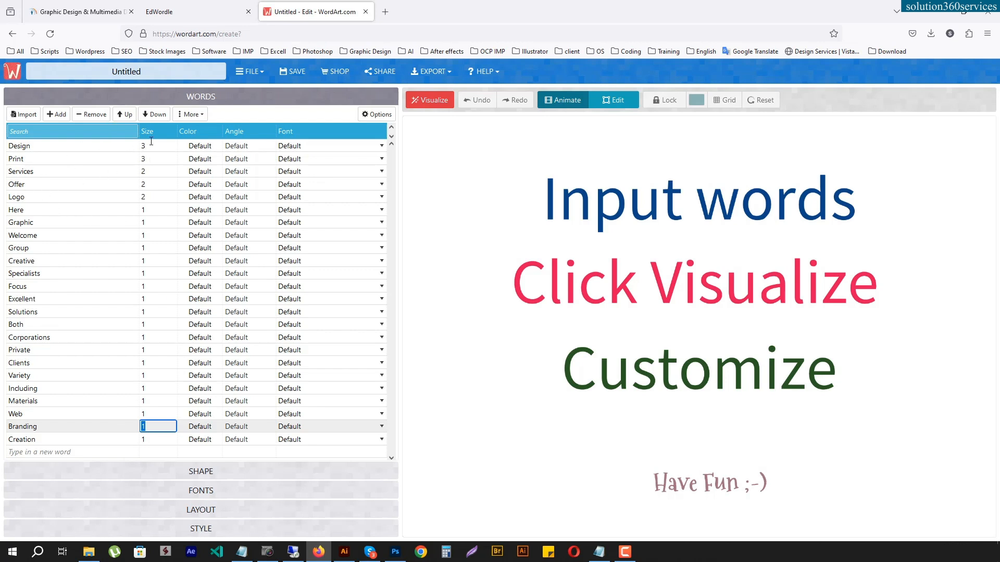
pyautogui.click(166, 299)
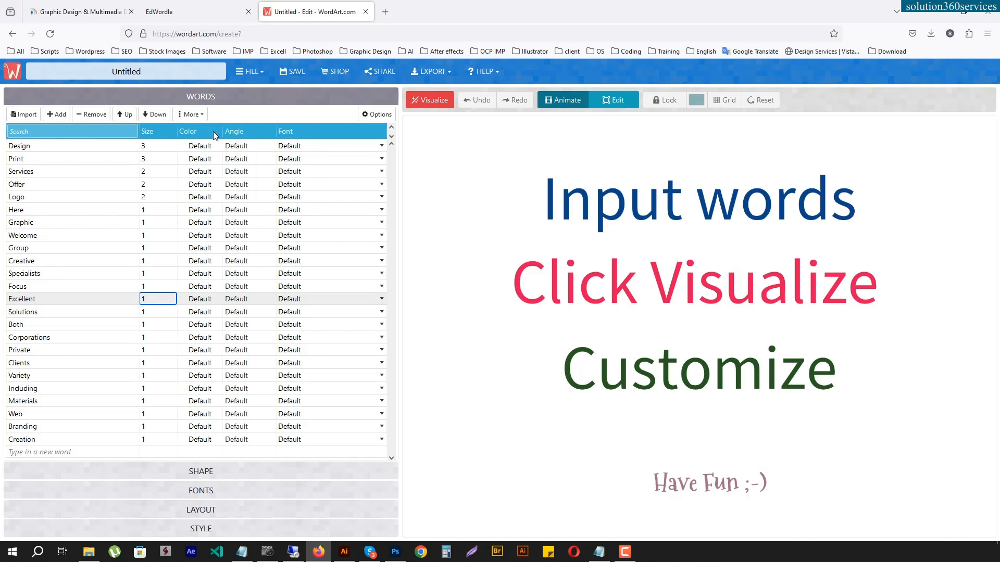
pyautogui.click(430, 102)
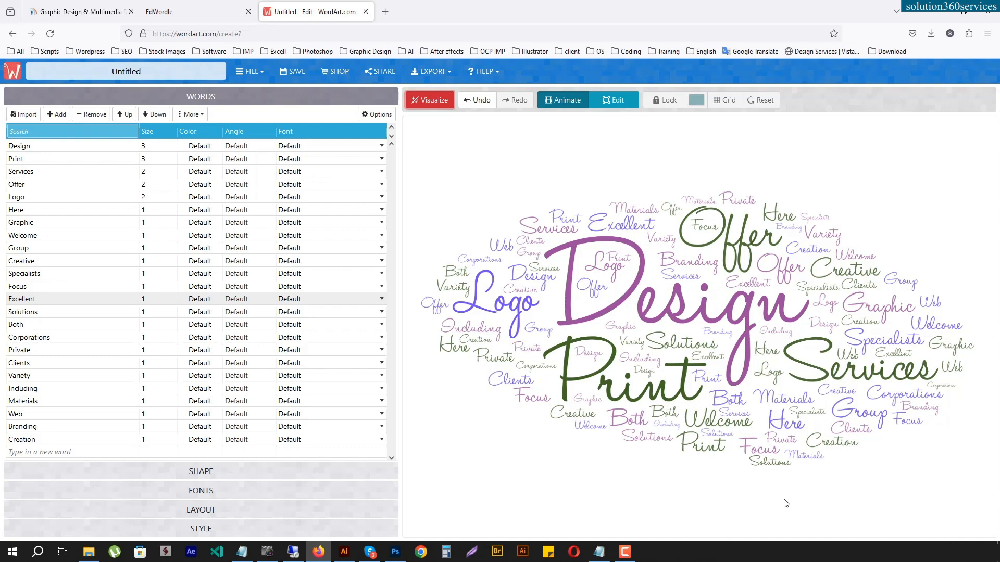
pyautogui.click(151, 426)
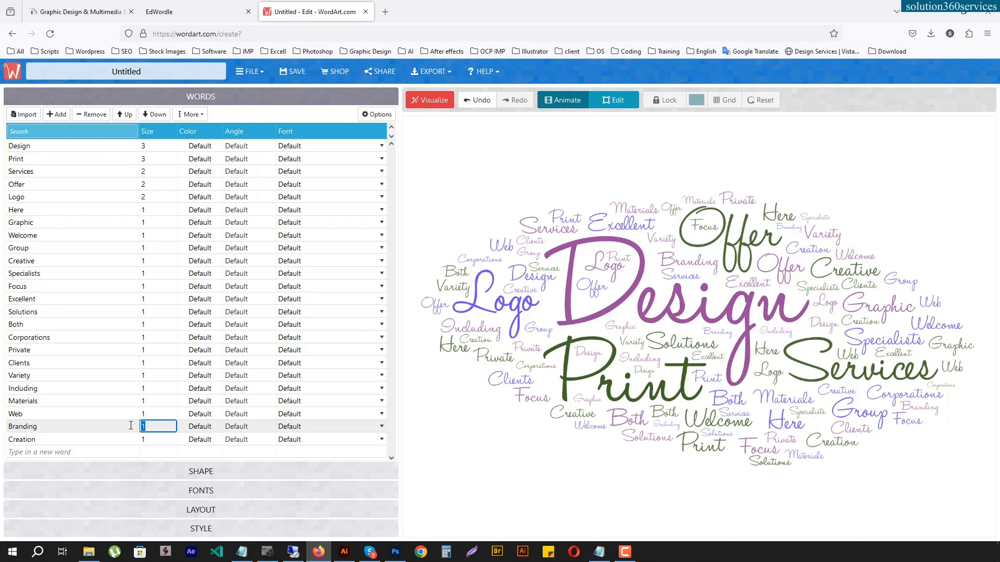
pyautogui.press('Return')
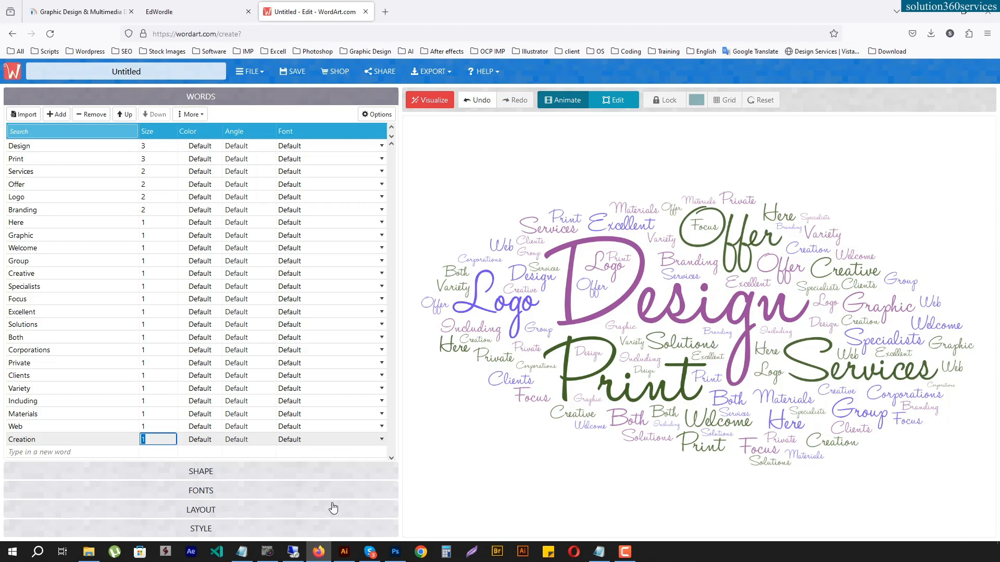
# - Try the Headline One, Kaushan Script and Chopin Script fonts, visualizing the word cloud with each one
pyautogui.click(232, 490)
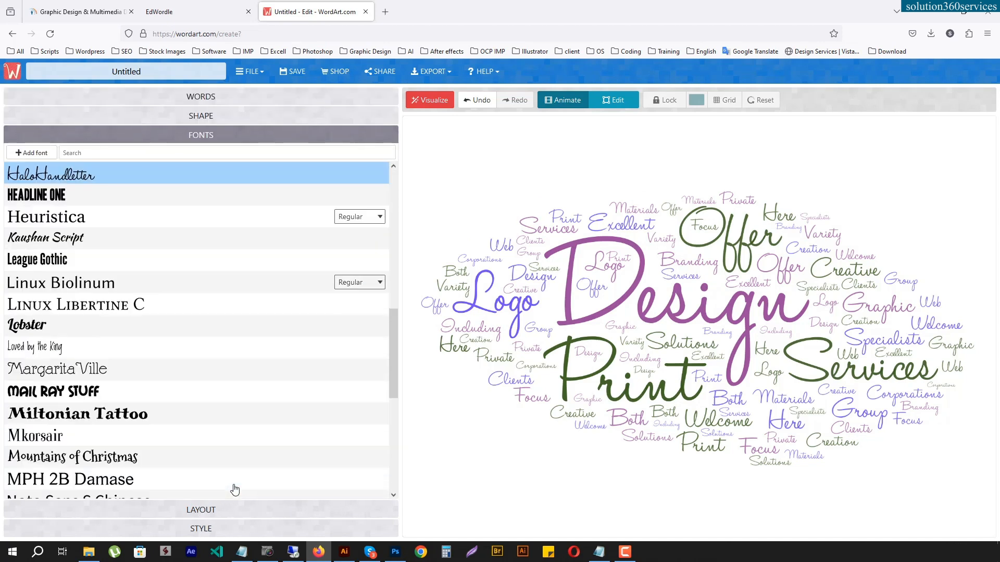
pyautogui.click(61, 197)
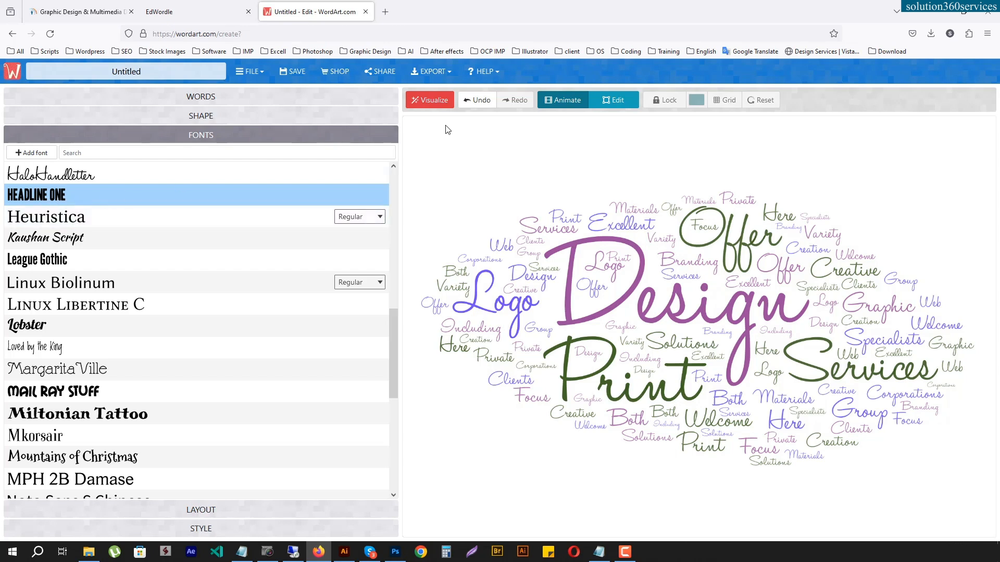
pyautogui.click(434, 102)
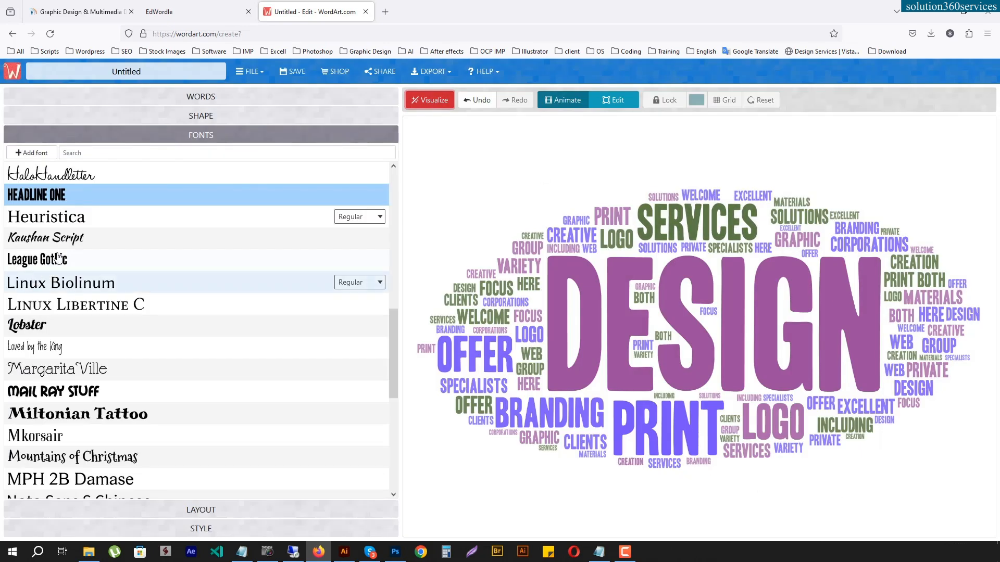
pyautogui.click(63, 243)
pyautogui.click(435, 101)
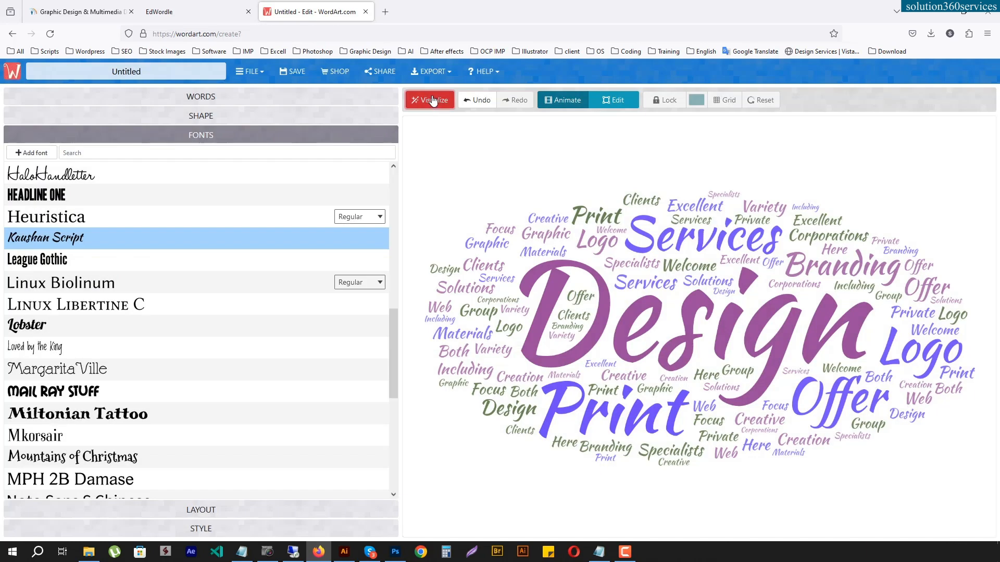
pyautogui.scroll(-5, 213, 380)
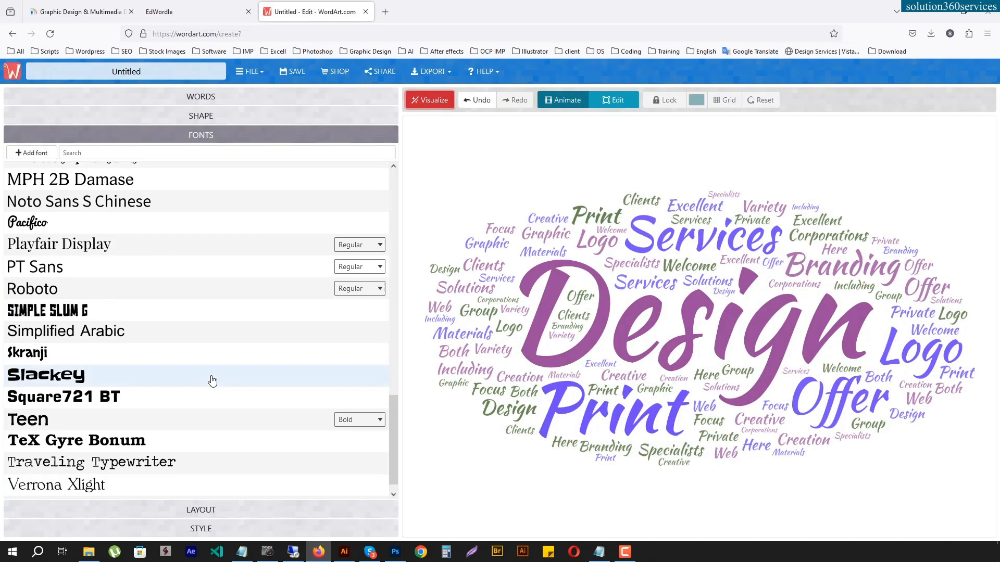
pyautogui.scroll(15, 213, 381)
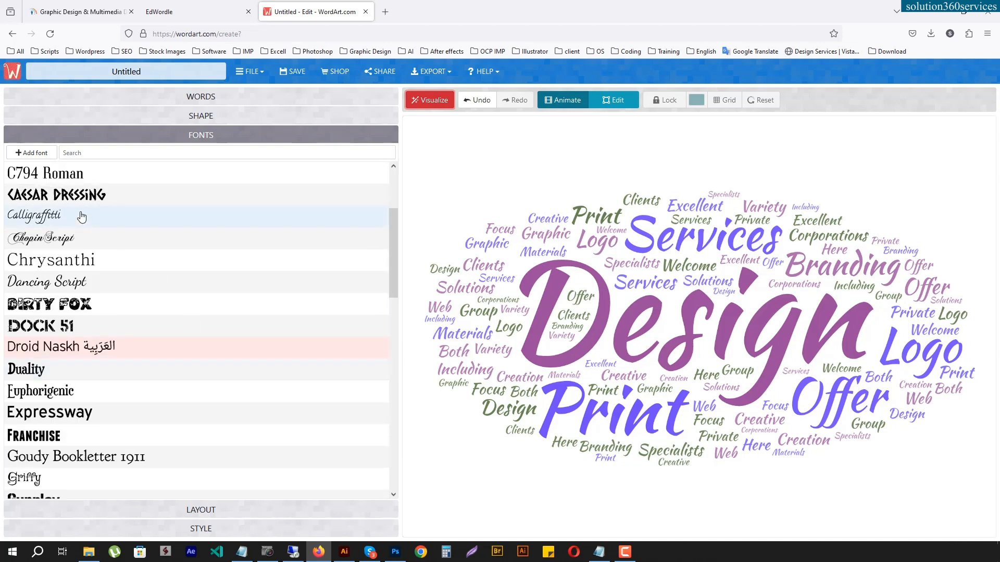
pyautogui.click(84, 224)
pyautogui.click(73, 239)
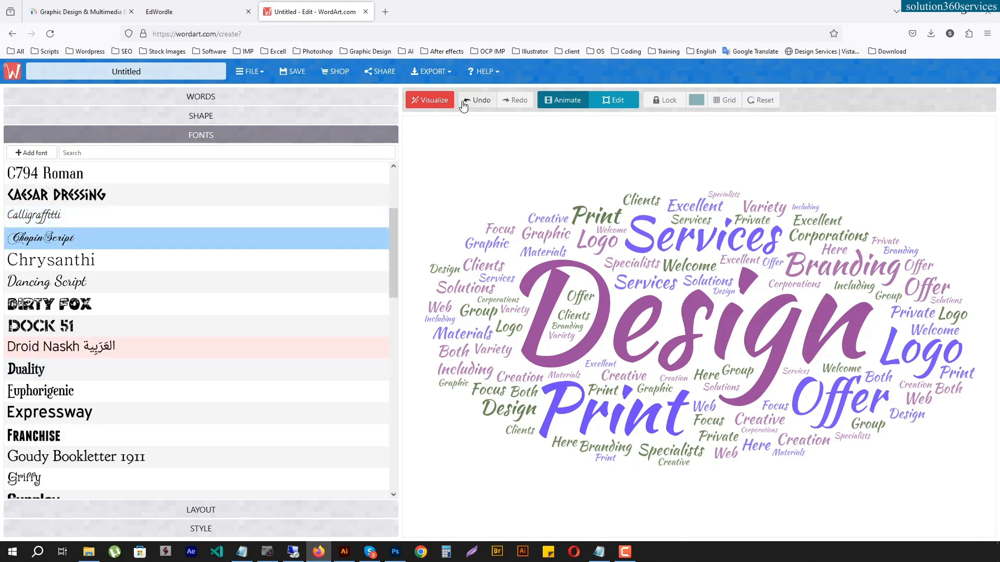
pyautogui.click(431, 103)
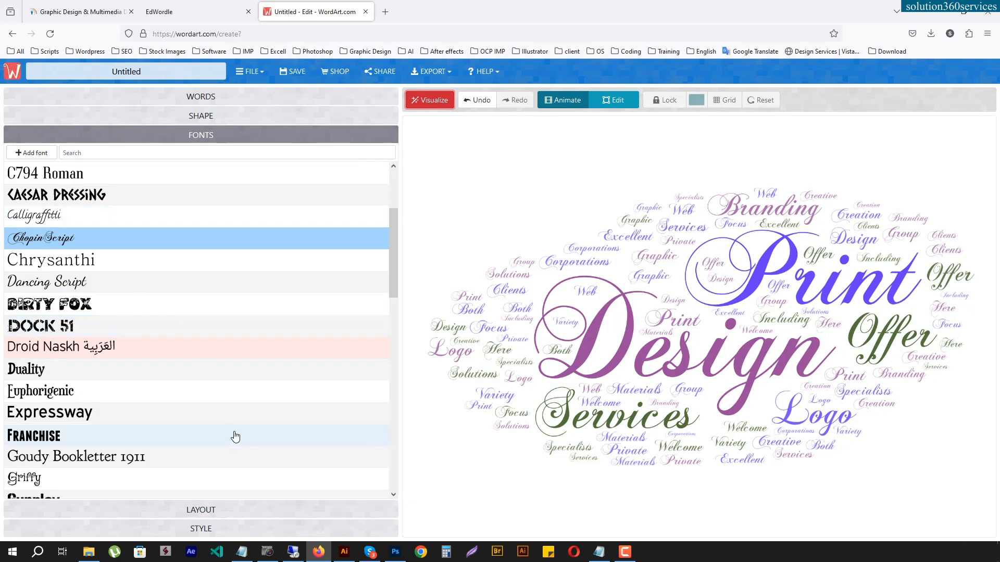
# - Set the font to Mail Ray Stuff, visualize the word cloud, and open the layout options
pyautogui.scroll(-8, 236, 436)
pyautogui.click(107, 294)
pyautogui.click(433, 102)
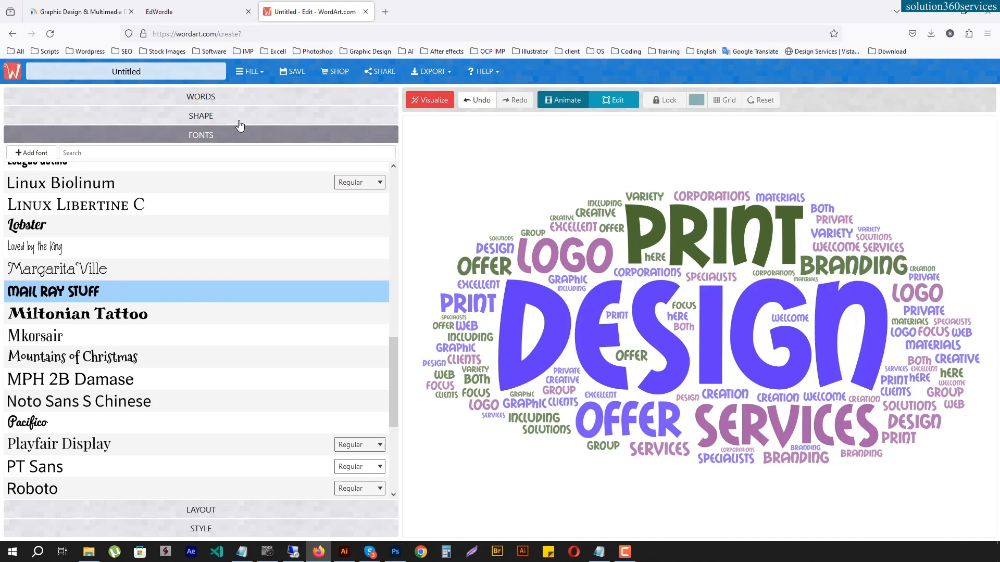
pyautogui.click(228, 509)
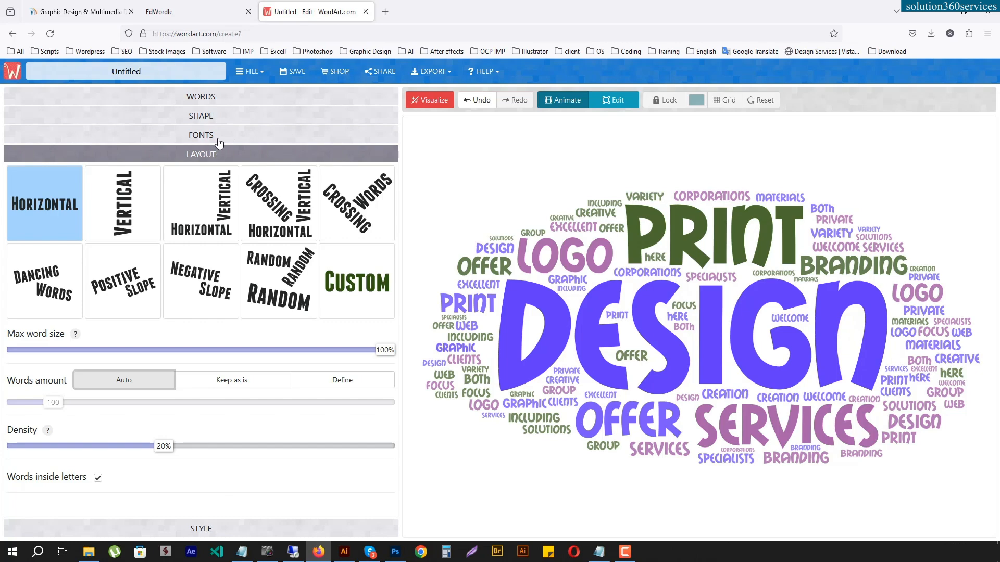
# - Open the style options, add red #FF0000 to the color palette, and shuffle the word colors
pyautogui.click(213, 528)
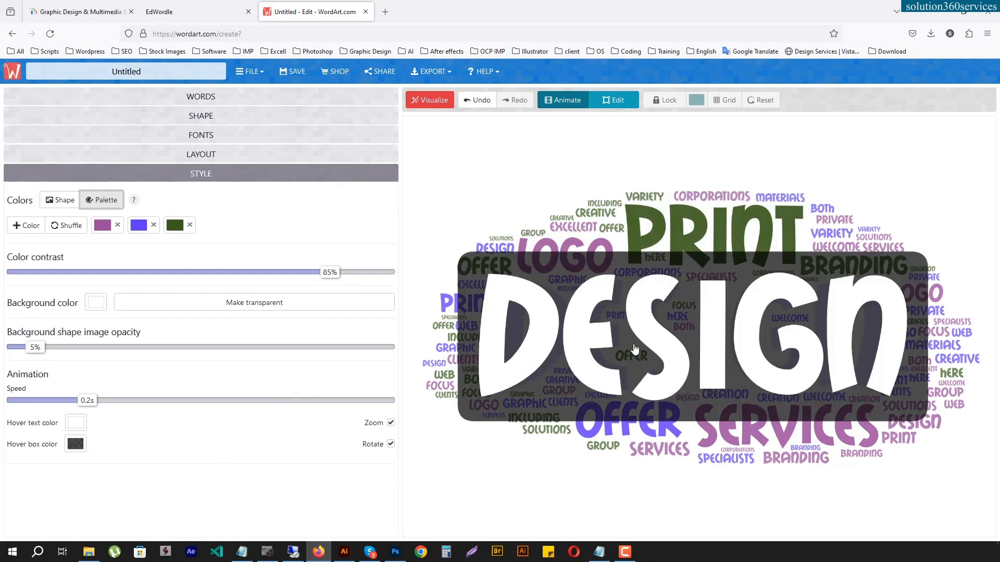
pyautogui.click(198, 11)
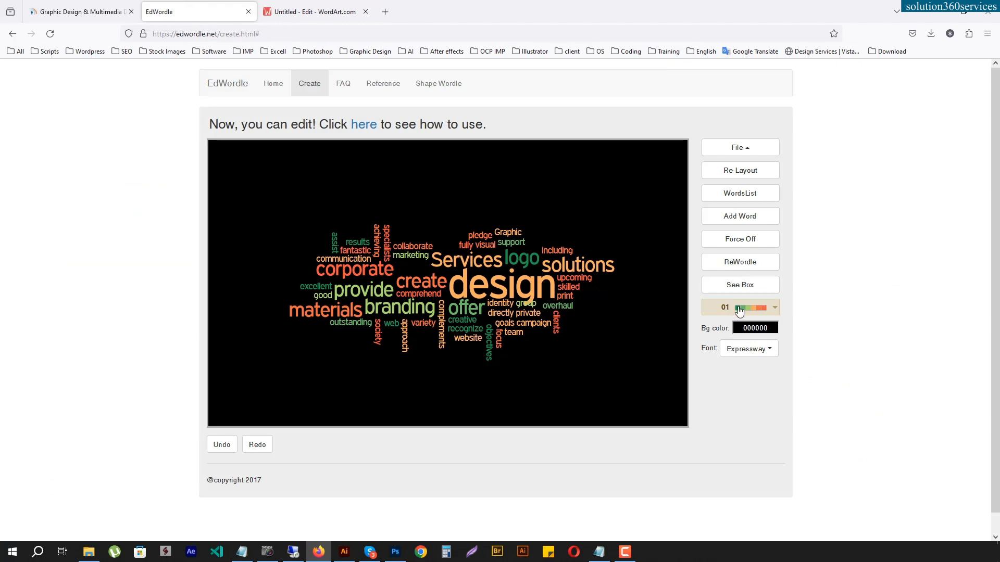
pyautogui.click(295, 11)
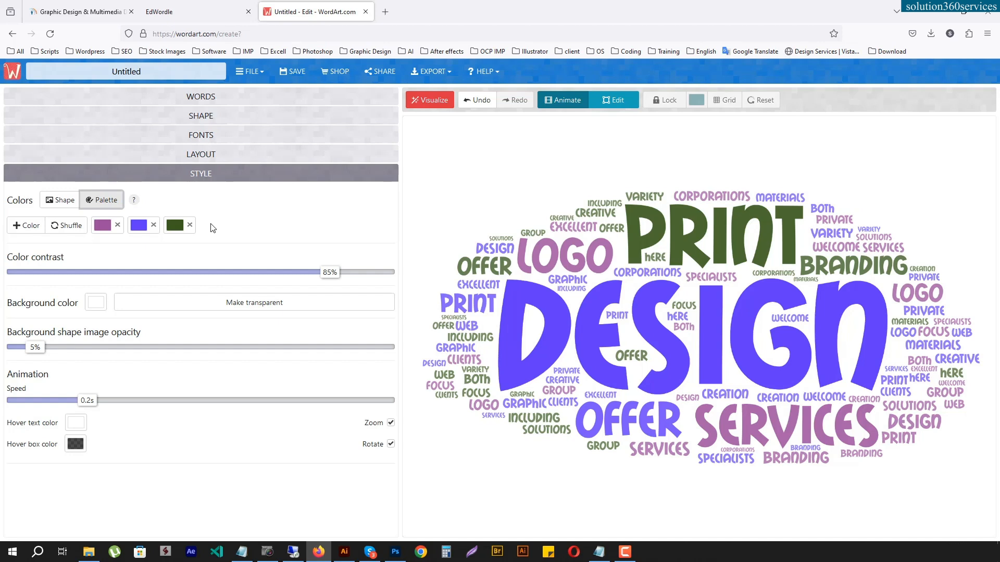
pyautogui.click(27, 227)
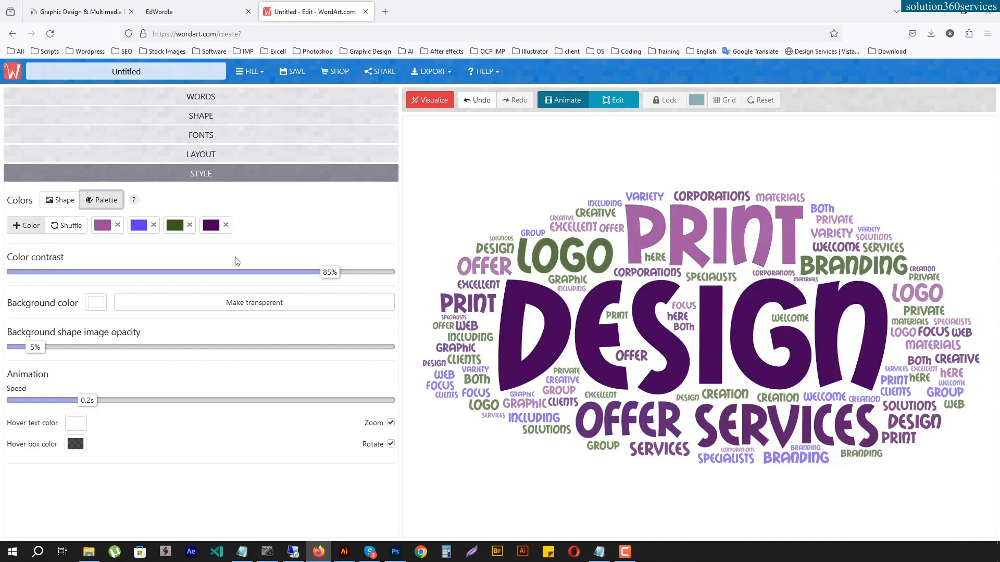
pyautogui.click(211, 228)
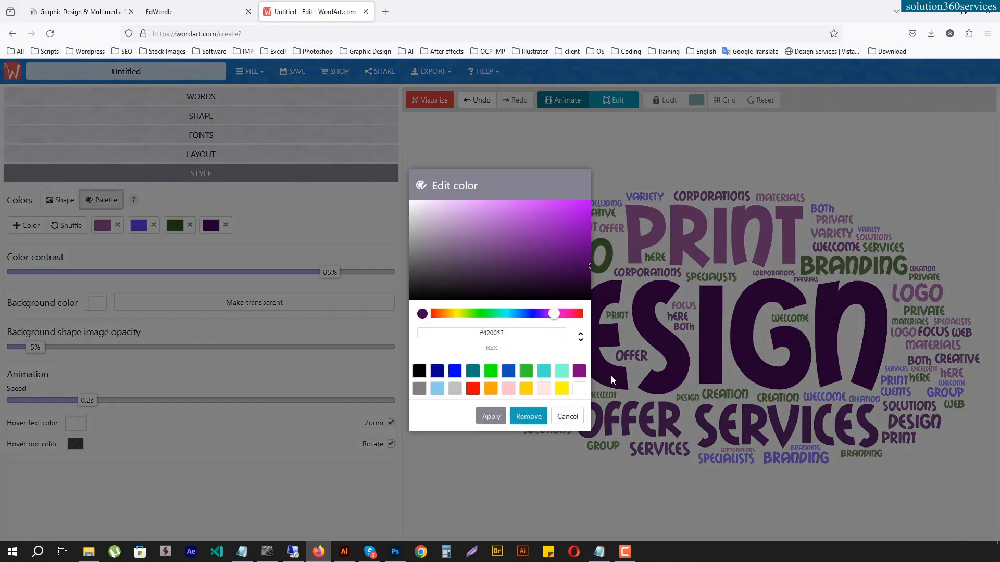
pyautogui.click(471, 388)
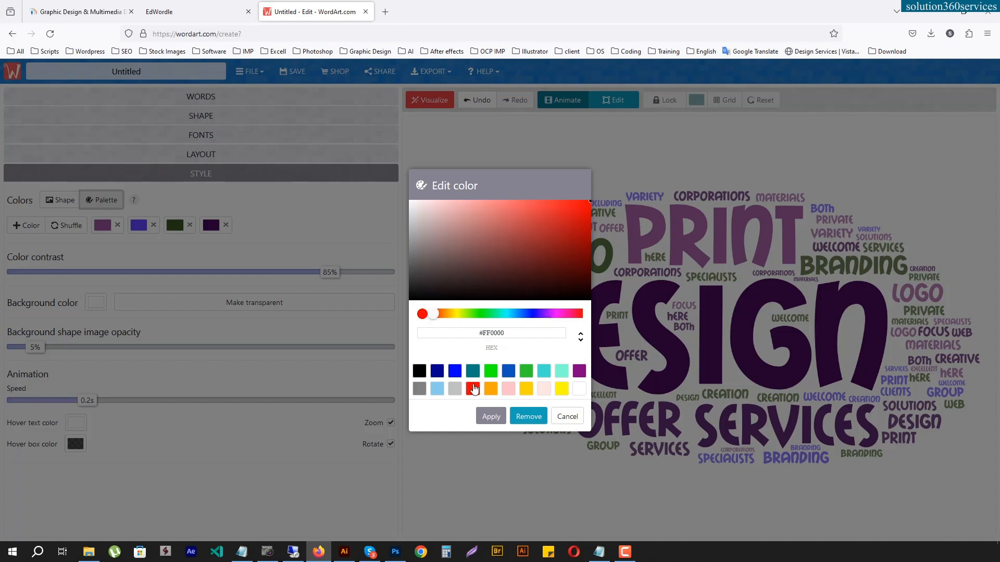
pyautogui.click(492, 419)
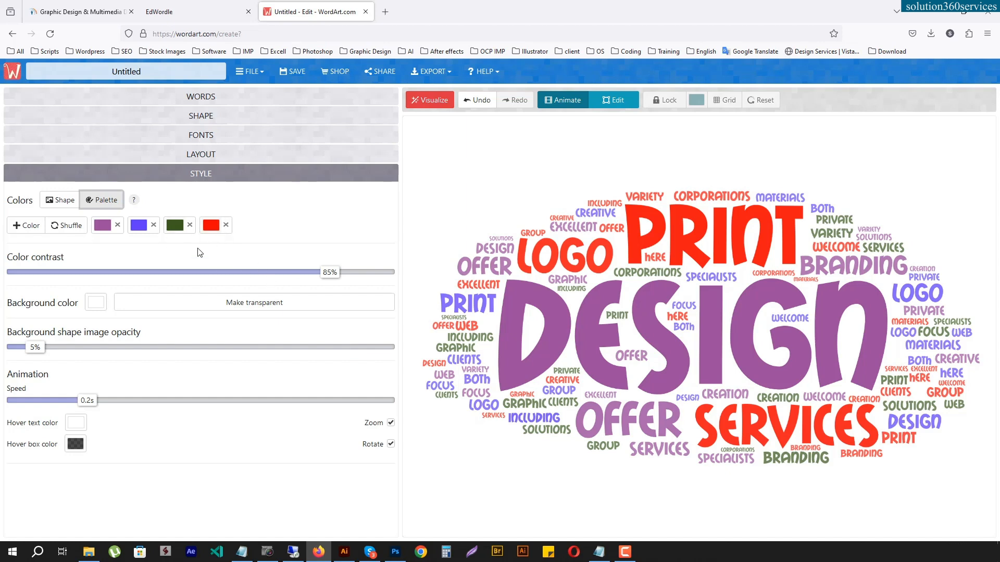
pyautogui.click(60, 226)
pyautogui.click(60, 227)
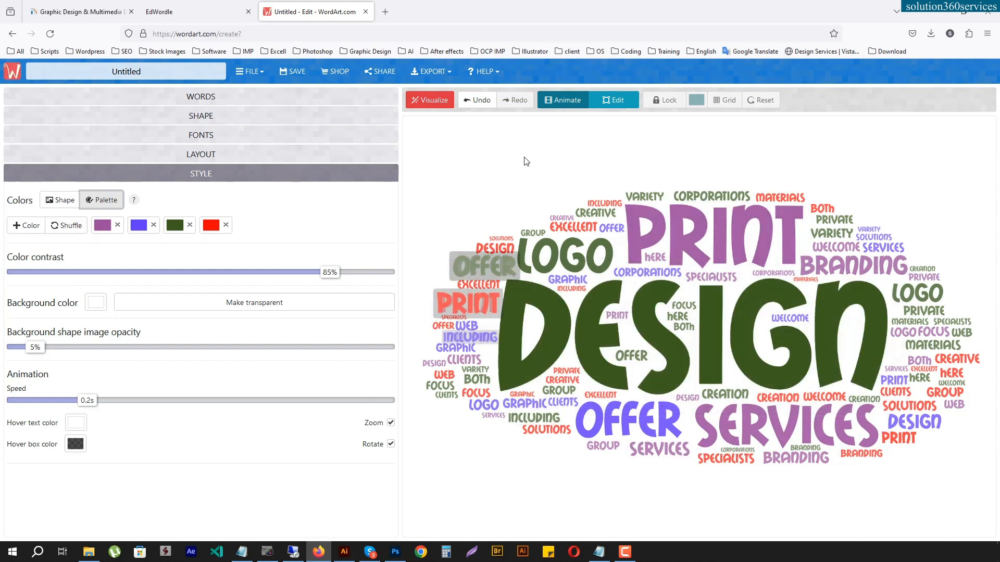
# - Set the word cloud's background color to near-black #090000
pyautogui.click(97, 303)
pyautogui.moveTo(533, 258)
pyautogui.mouseDown()
pyautogui.moveTo(592, 281)
pyautogui.moveTo(588, 299)
pyautogui.mouseUp()
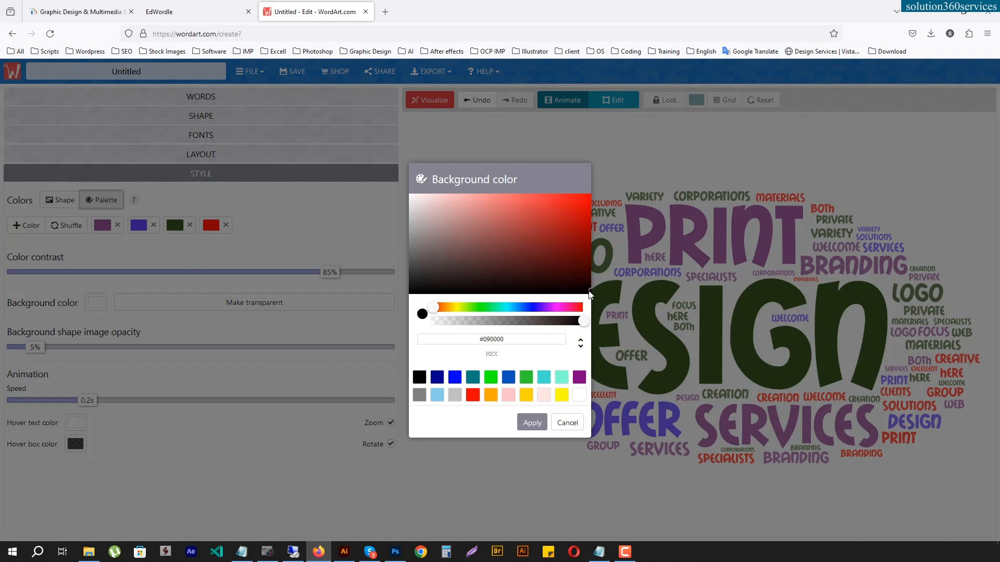
pyautogui.click(531, 423)
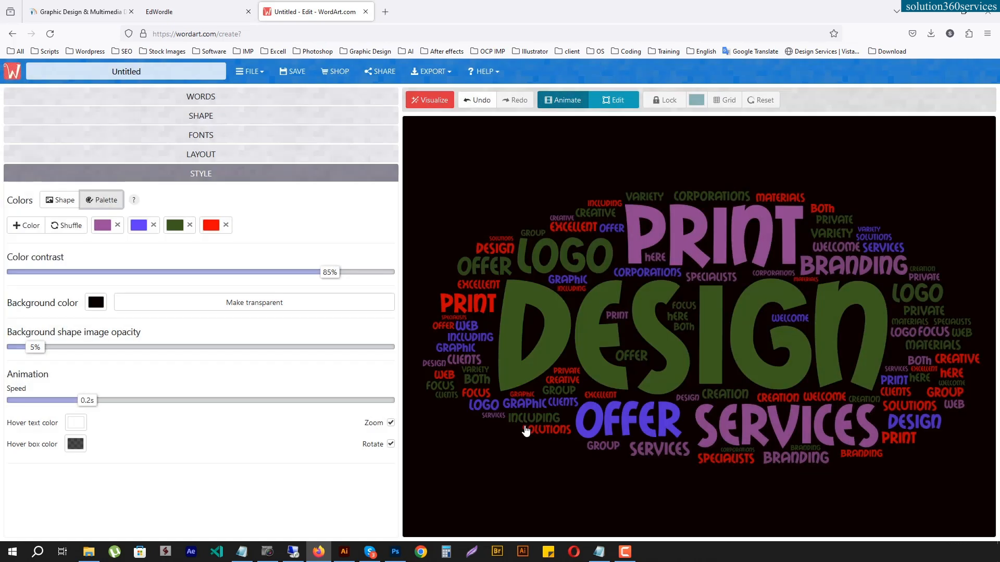
# - Try a transparent background, checking its color settings, and switch back to the solid background
pyautogui.click(280, 305)
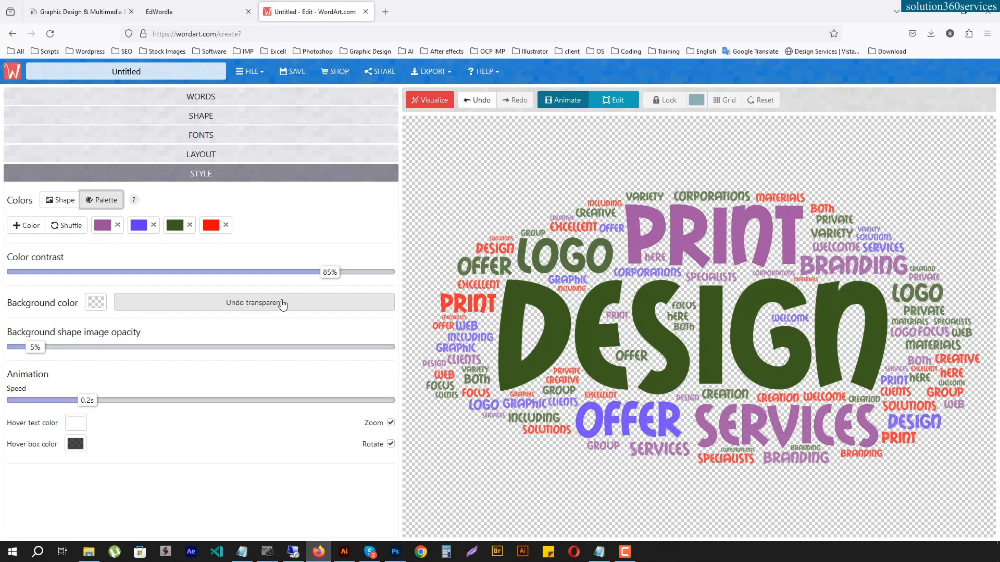
pyautogui.click(96, 302)
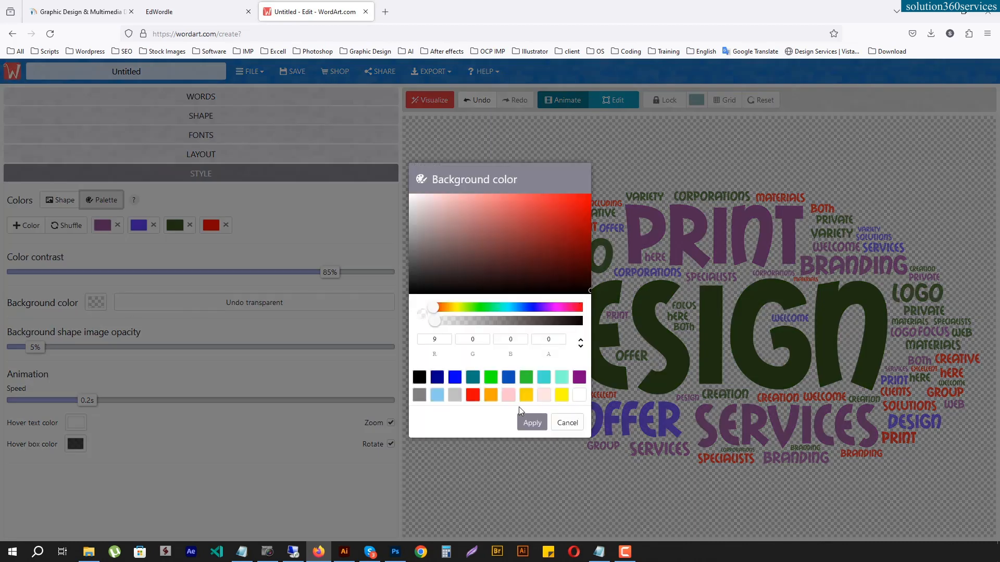
pyautogui.click(531, 423)
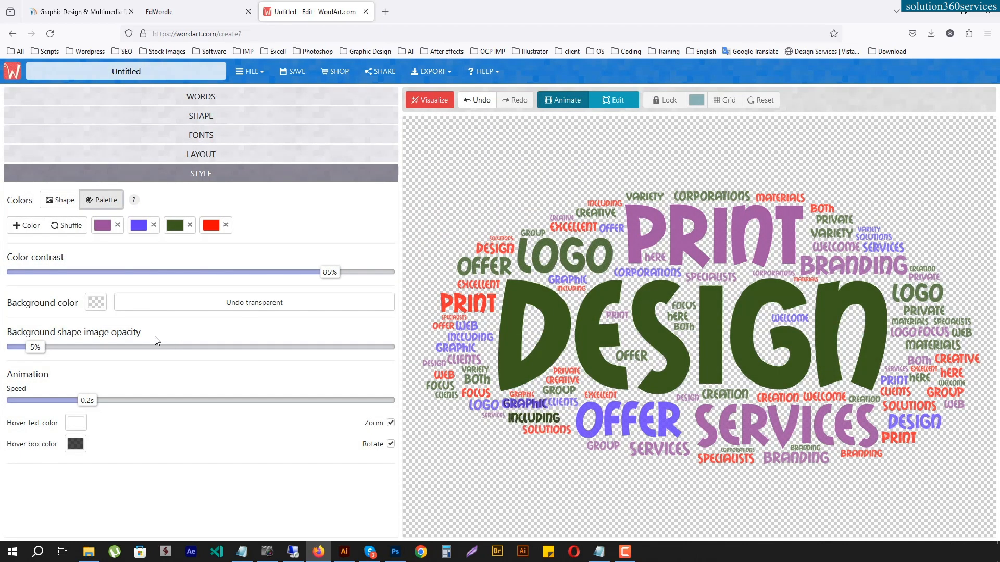
pyautogui.click(95, 304)
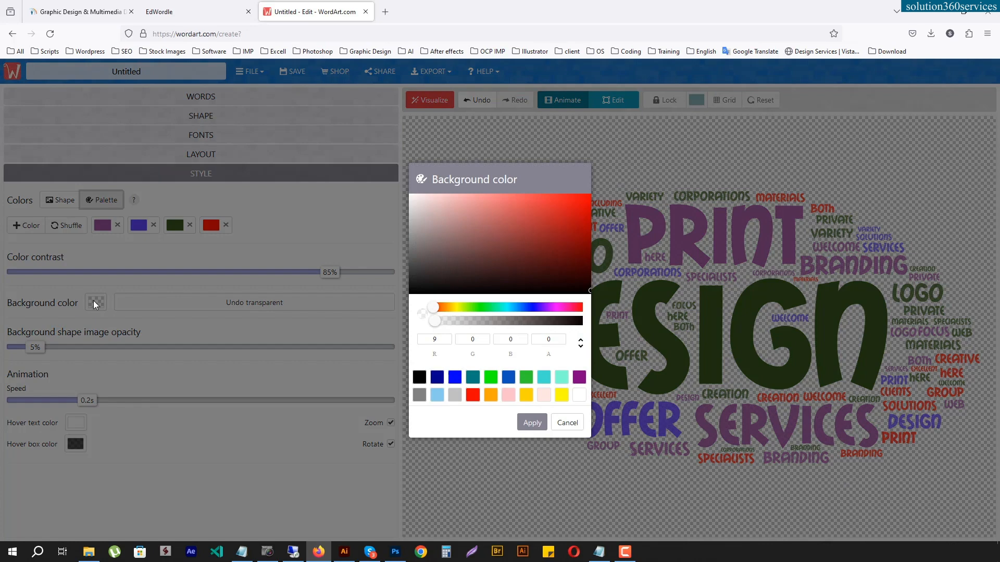
pyautogui.click(573, 423)
pyautogui.click(292, 304)
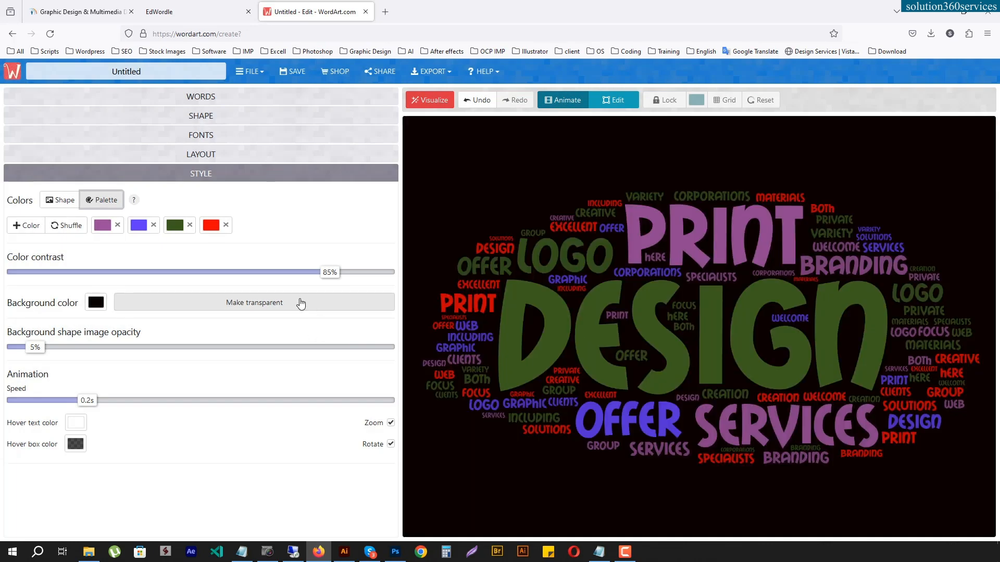
pyautogui.click(270, 306)
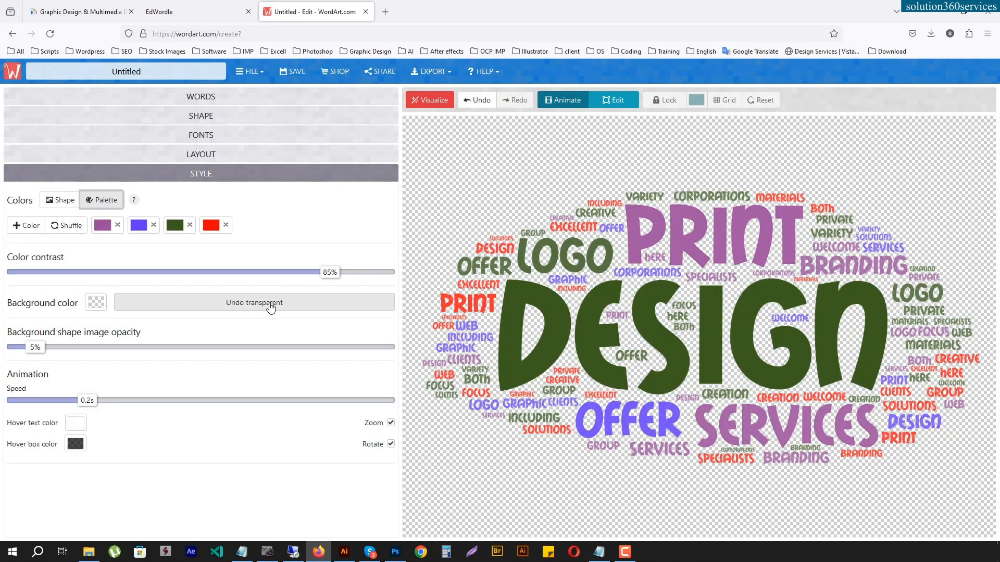
pyautogui.click(270, 306)
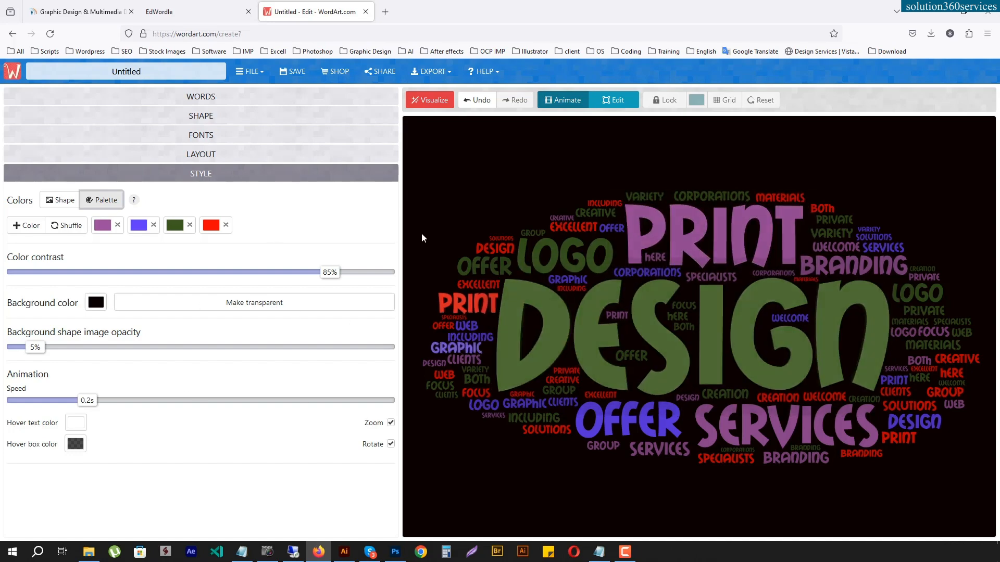
# - Look through the word cloud images open in Photoshop, including the number 2 and heart designs, and return to WordArt in Firefox
pyautogui.click(198, 10)
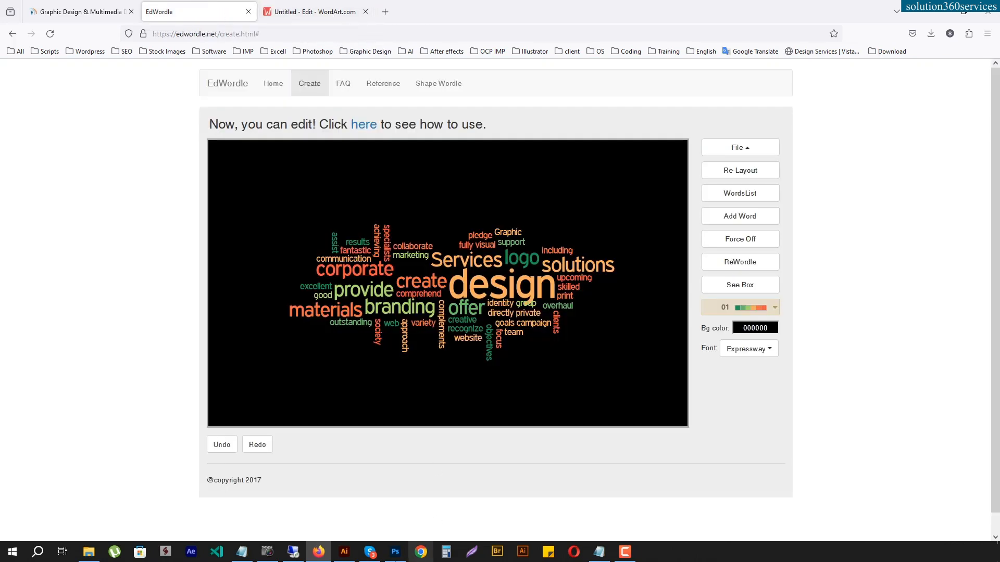
pyautogui.click(396, 552)
pyautogui.click(195, 40)
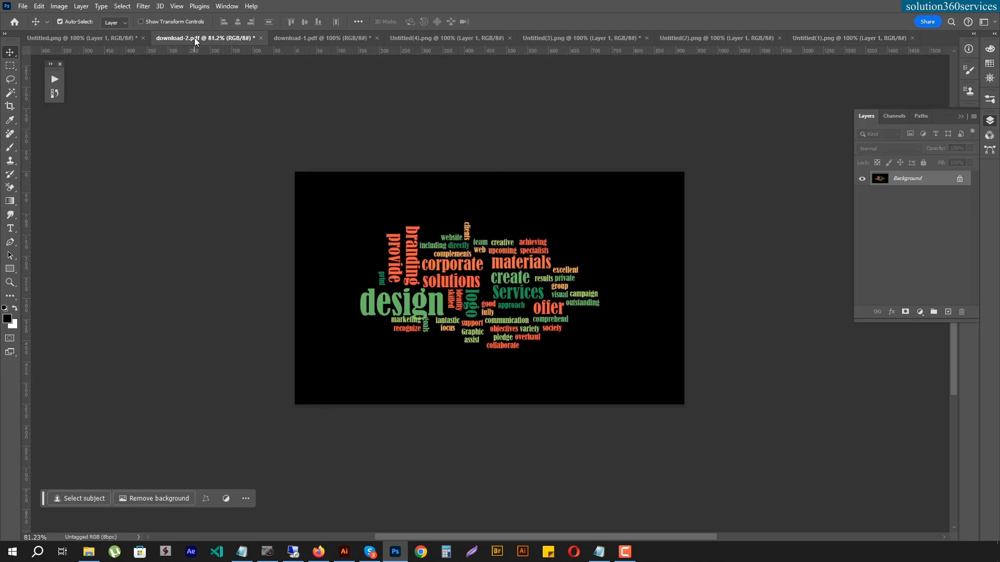
pyautogui.click(301, 40)
pyautogui.click(81, 38)
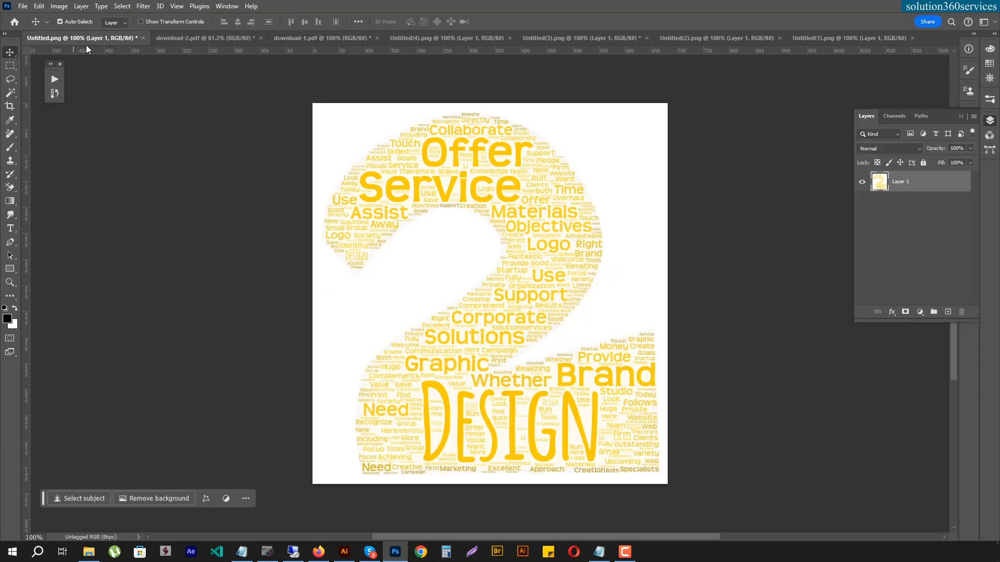
pyautogui.click(582, 39)
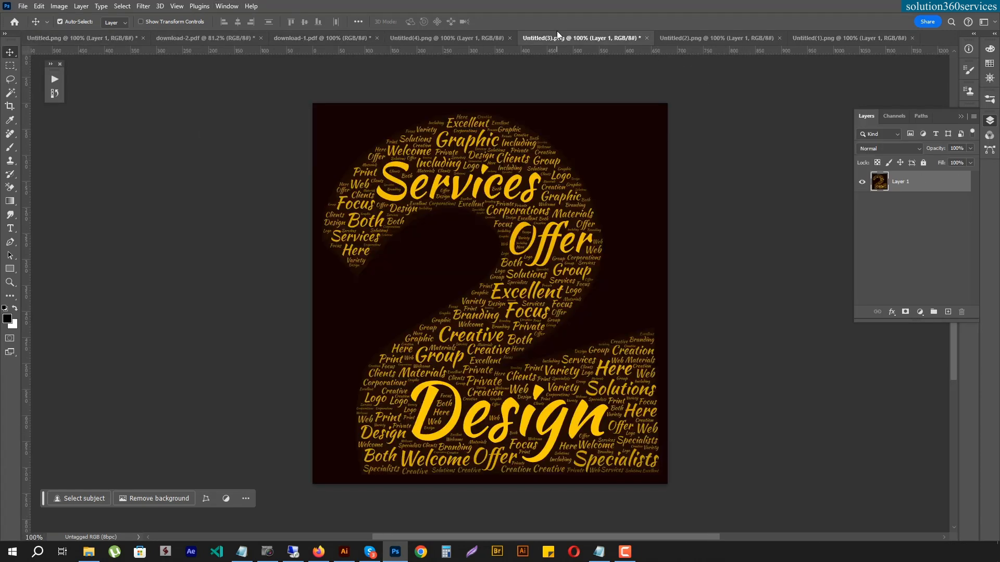
pyautogui.click(456, 39)
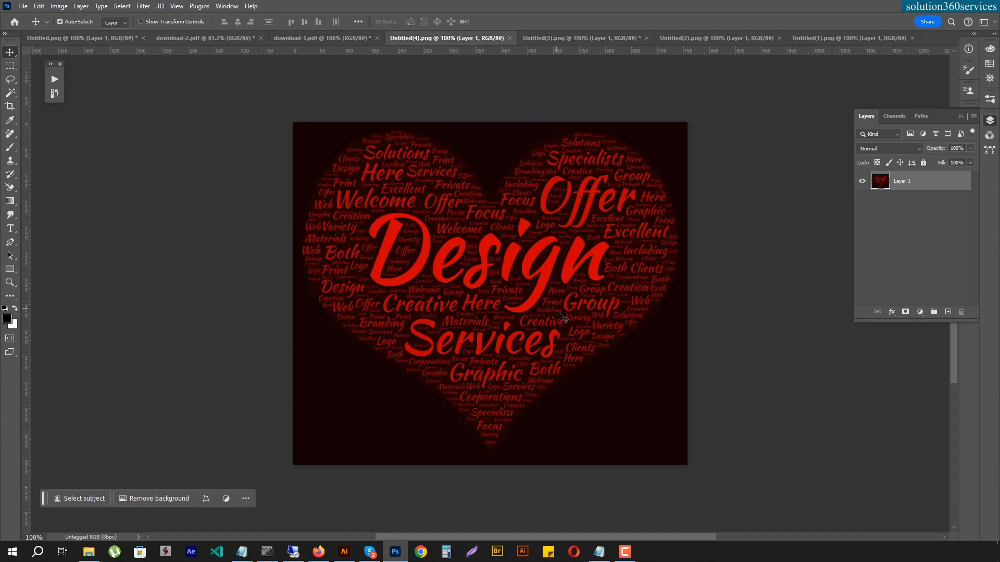
pyautogui.click(319, 552)
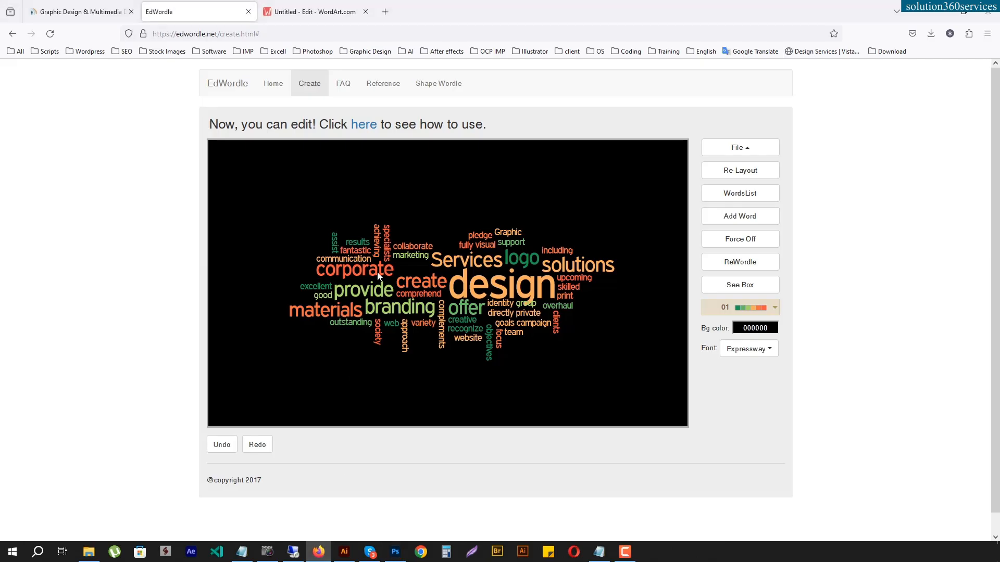
pyautogui.click(292, 16)
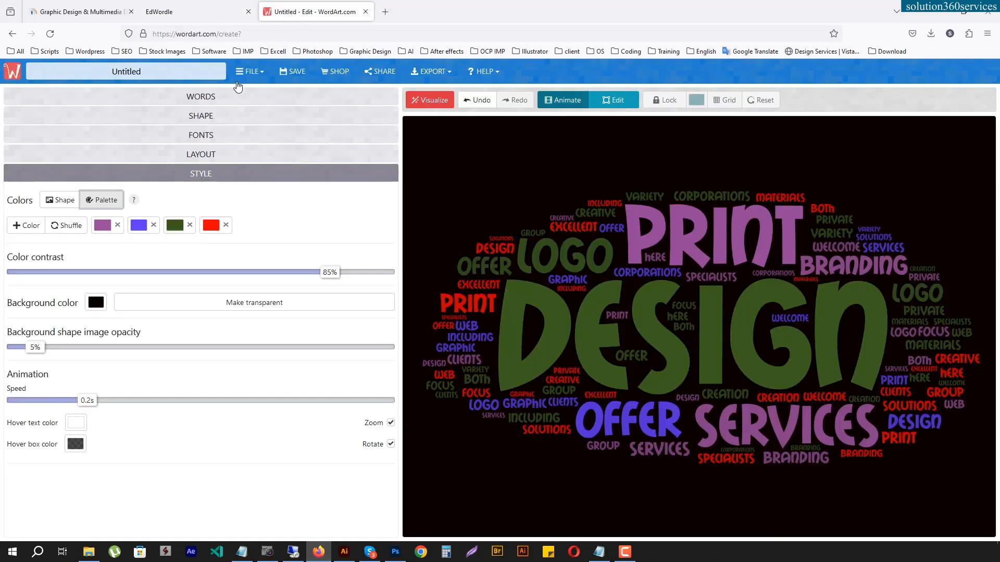
# - Try the solid red heart shape and set the shape to the red heart with an inner arrow, visualizing the word cloud with each
pyautogui.click(217, 117)
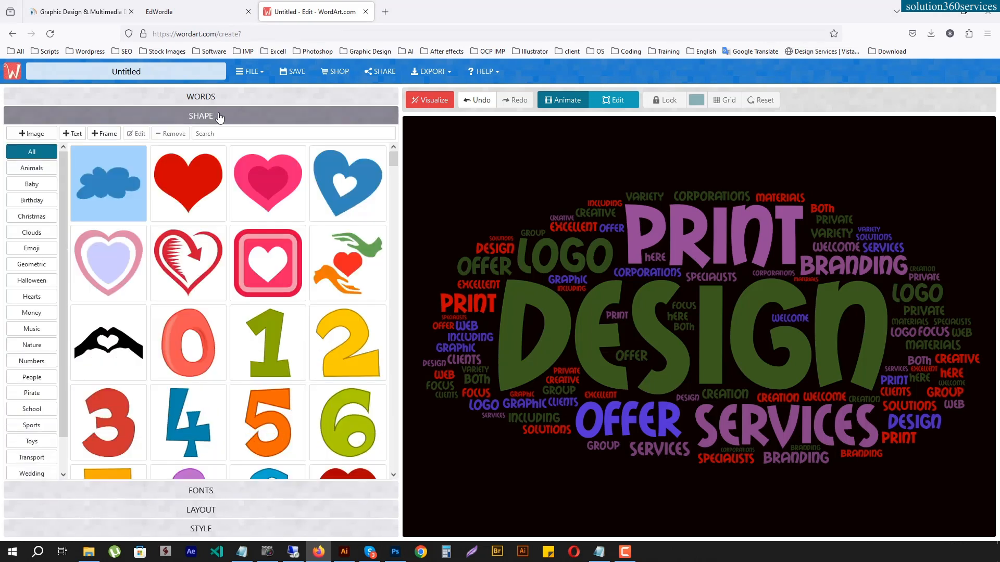
pyautogui.click(195, 176)
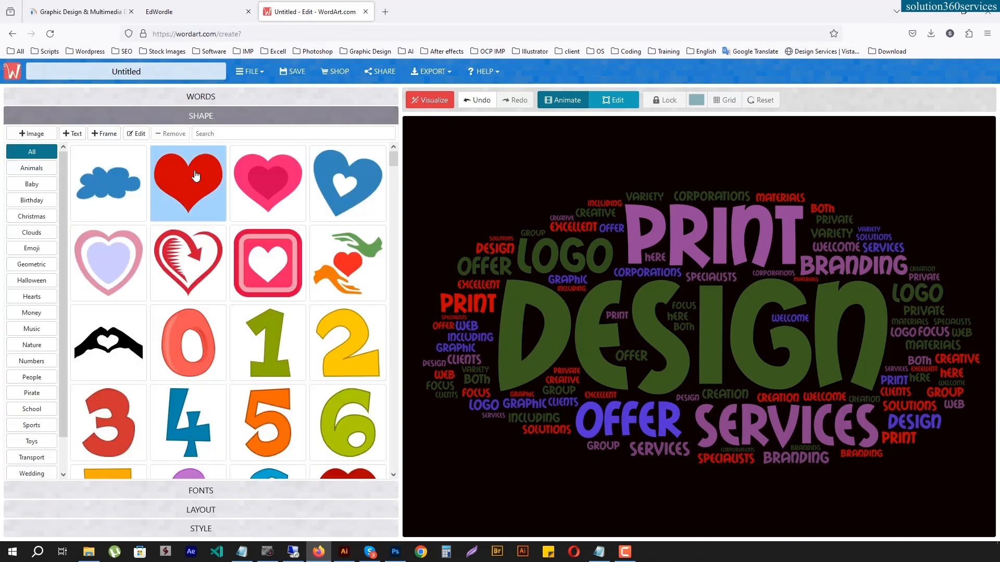
pyautogui.click(434, 100)
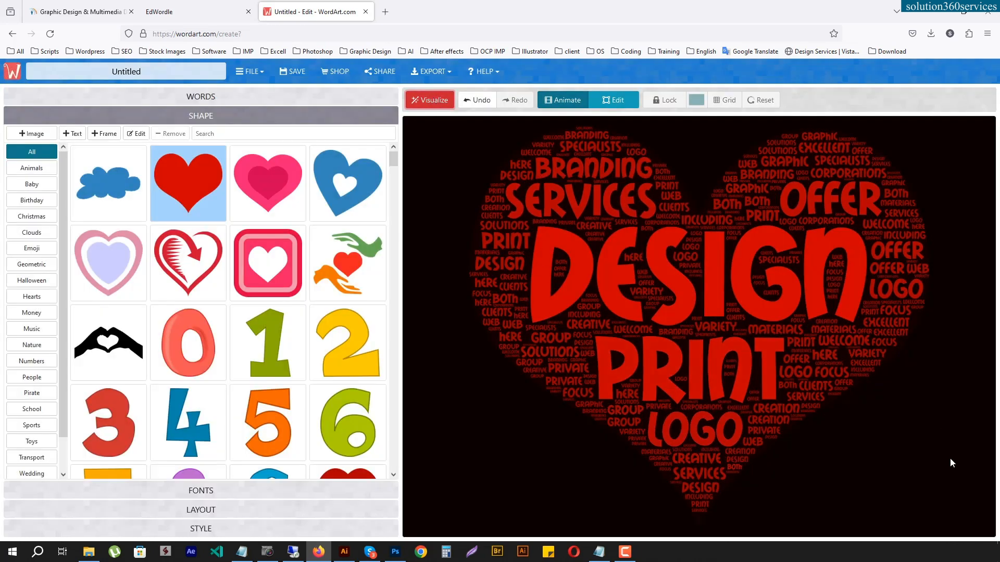
pyautogui.click(188, 259)
pyautogui.click(432, 102)
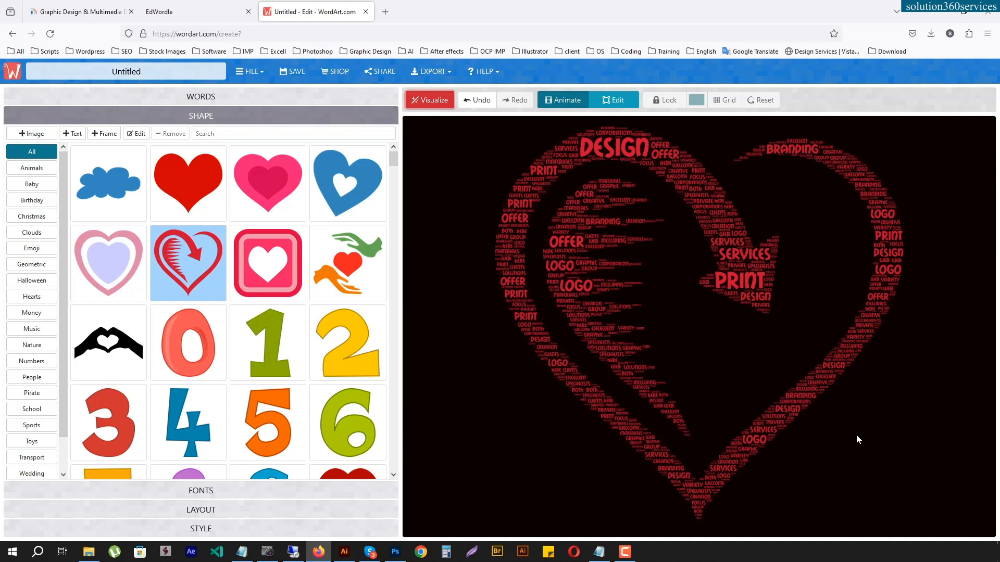
# - Try the high-quality PNG export, and export the heart word cloud as a free standard-quality PNG instead
pyautogui.click(449, 74)
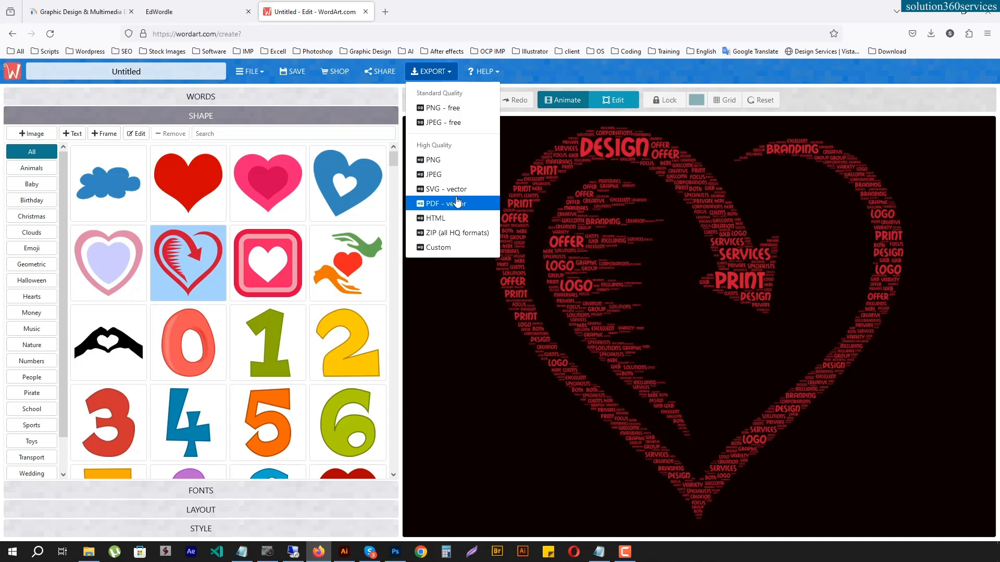
pyautogui.click(446, 162)
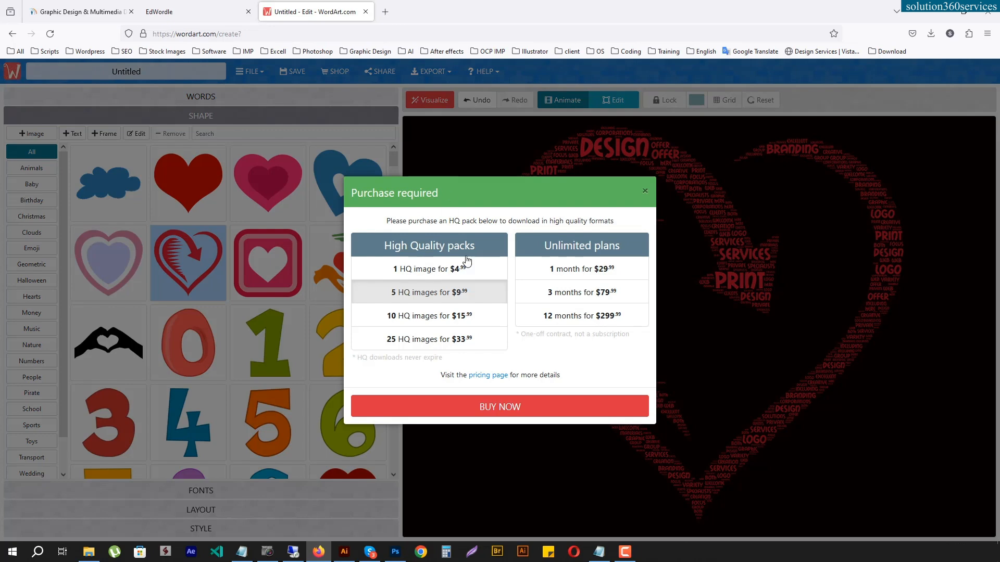
pyautogui.click(646, 193)
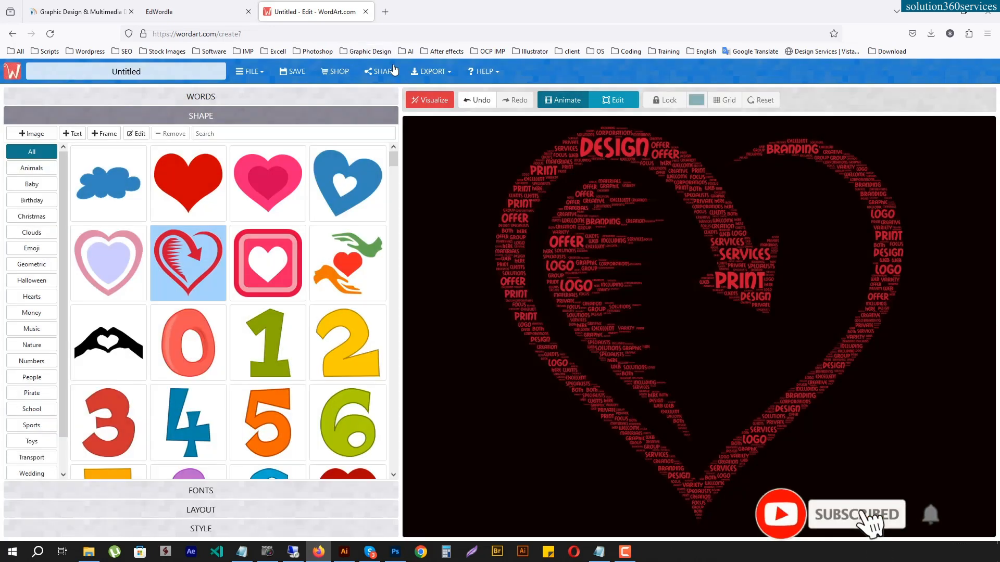
pyautogui.click(431, 71)
pyautogui.click(443, 109)
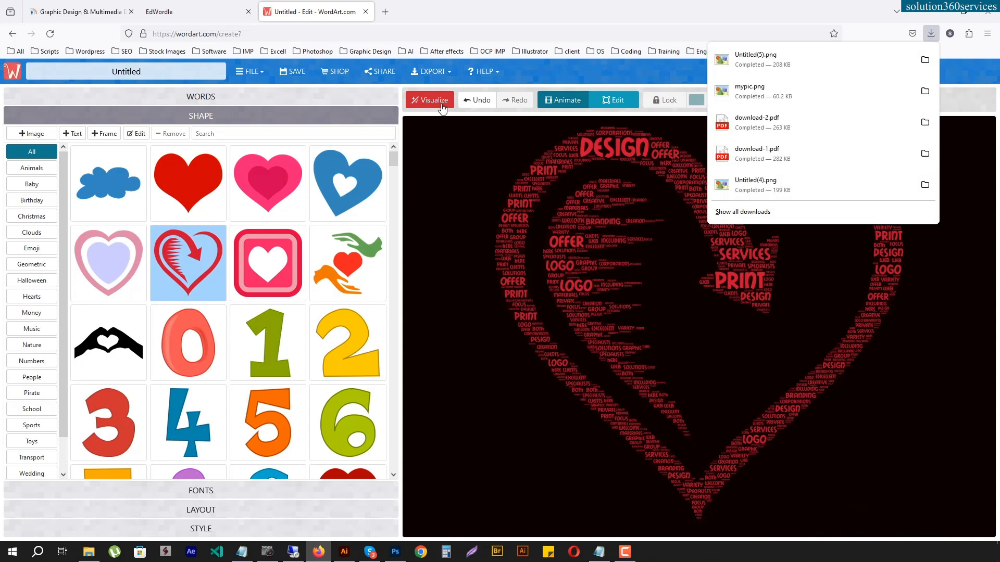
# - Try the yellow number 2 shape and set the shape to the two hands with a heart, visualizing the word cloud with each
pyautogui.click(354, 357)
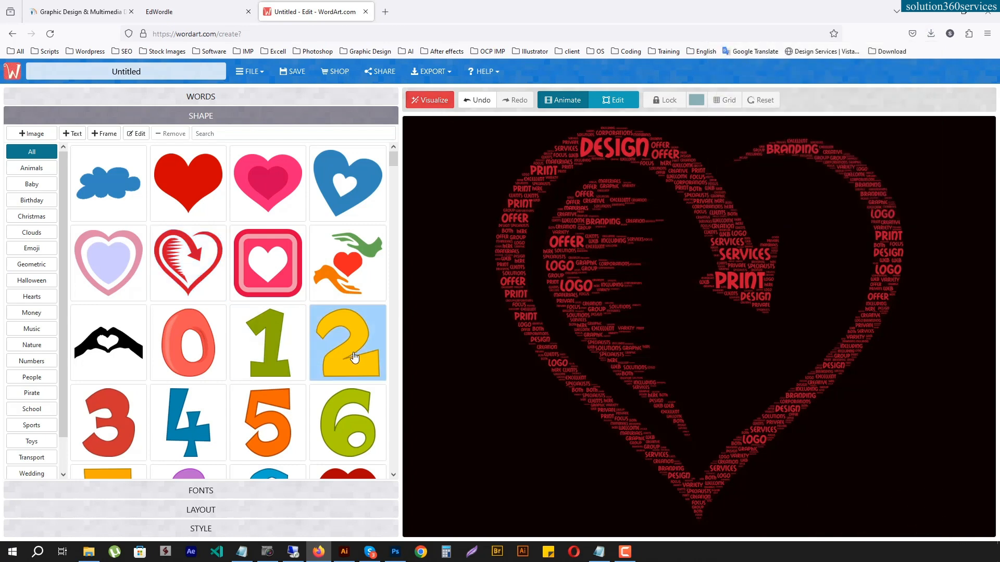
pyautogui.click(430, 101)
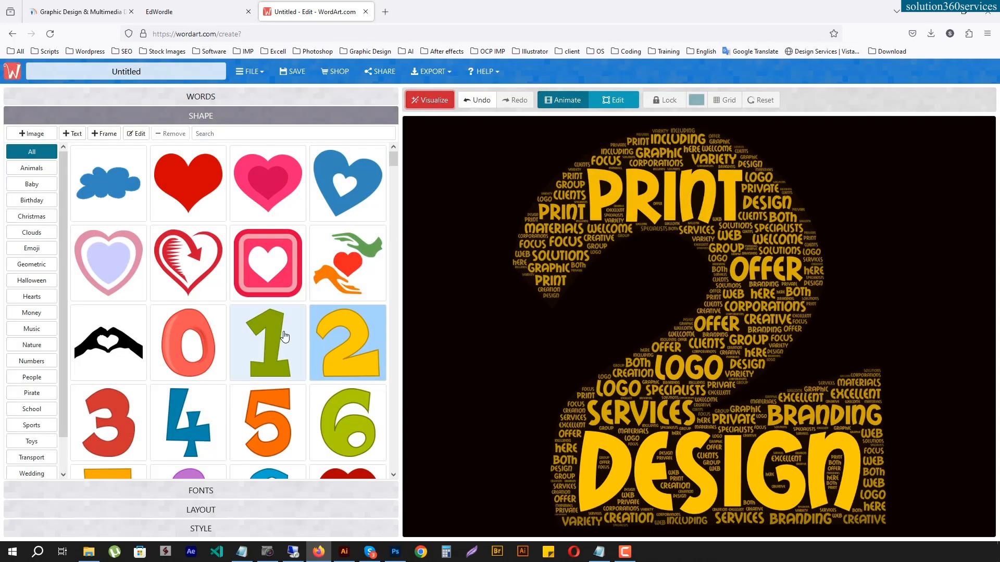
pyautogui.click(370, 269)
pyautogui.click(427, 107)
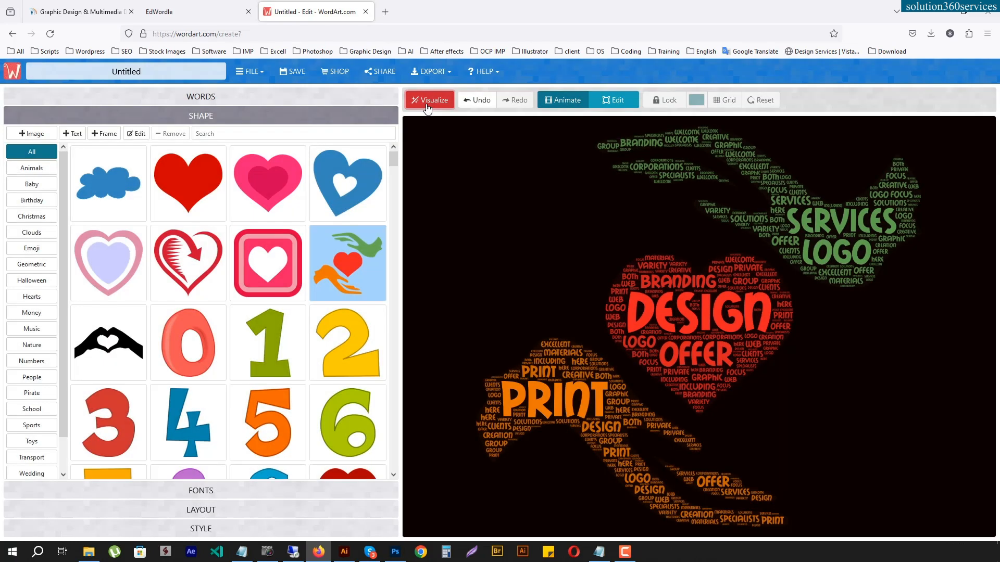
# - Export the hands-and-heart word cloud as a free standard-quality PNG
pyautogui.click(431, 72)
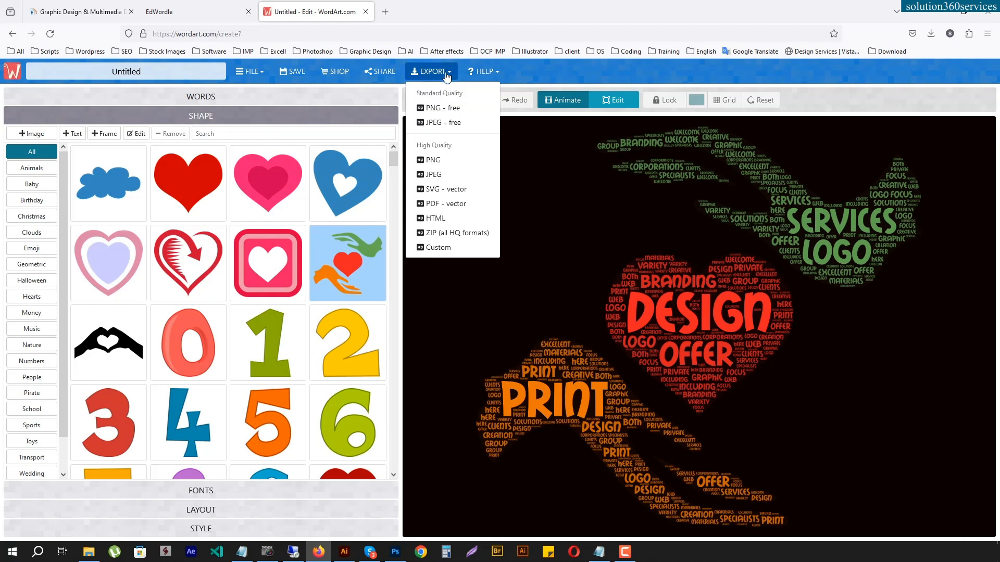
pyautogui.click(443, 109)
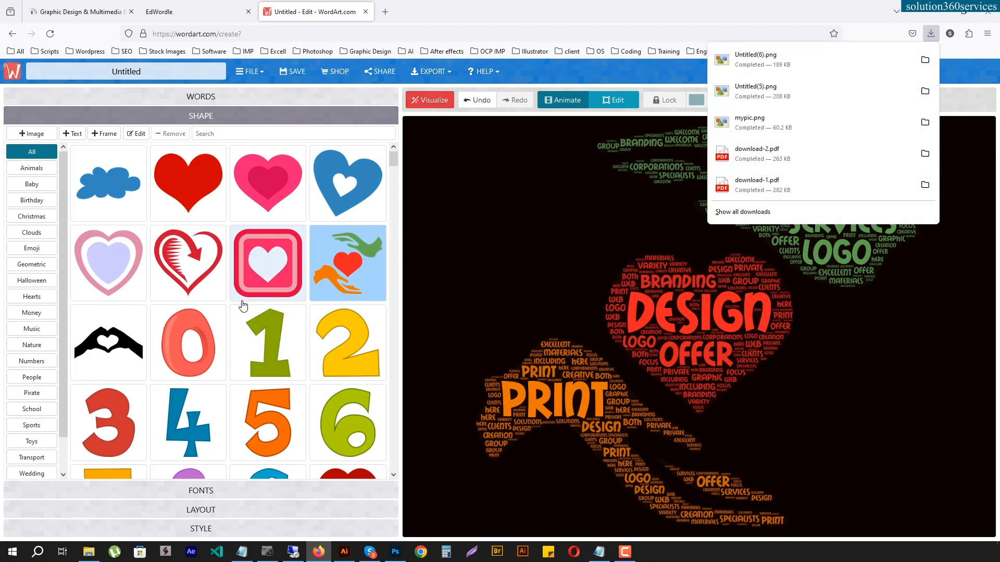
# - Try the panda shape and visualize the word cloud with it
pyautogui.scroll(-6, 243, 304)
pyautogui.scroll(-1, 245, 305)
pyautogui.click(347, 233)
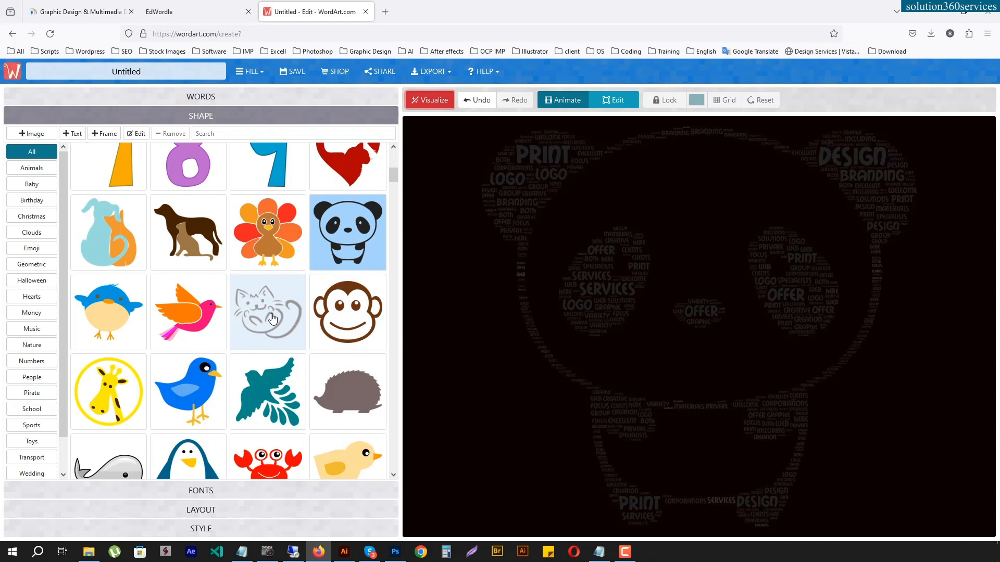
# - Look through the Hearts and Clouds shapes, set the shape to the blue penguin from the Animals category, and visualize the word cloud
pyautogui.scroll(-15, 273, 321)
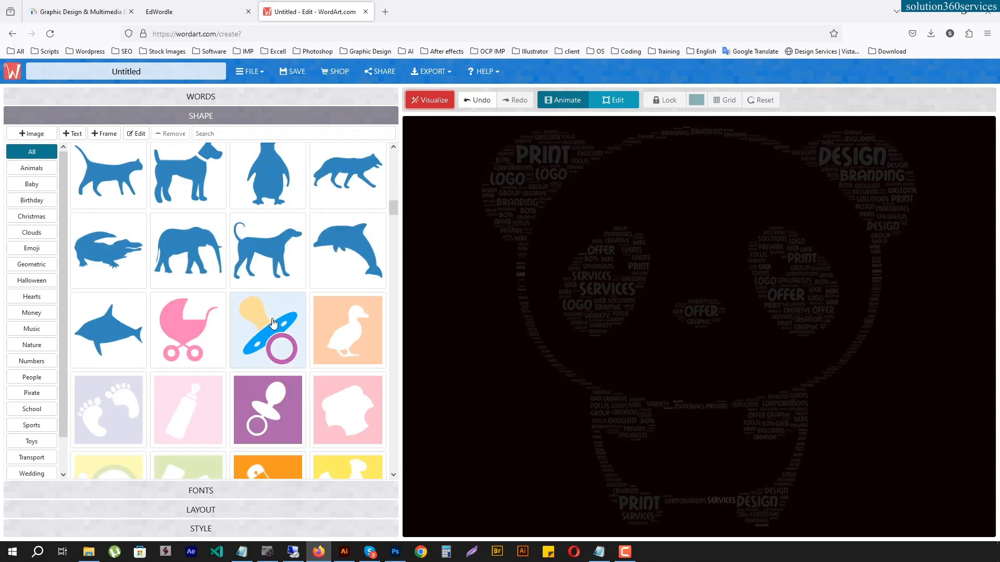
pyautogui.scroll(-20, 273, 323)
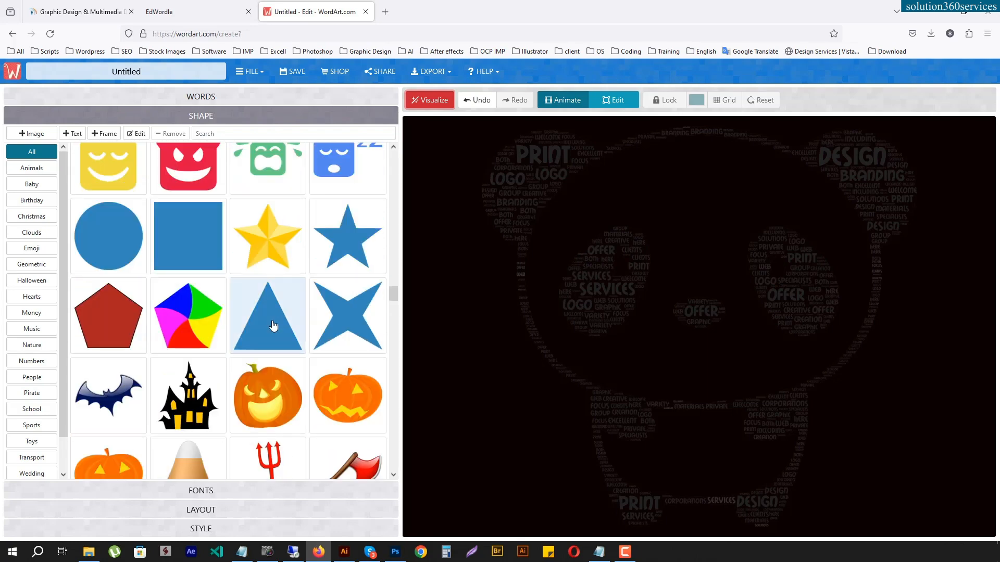
pyautogui.click(24, 298)
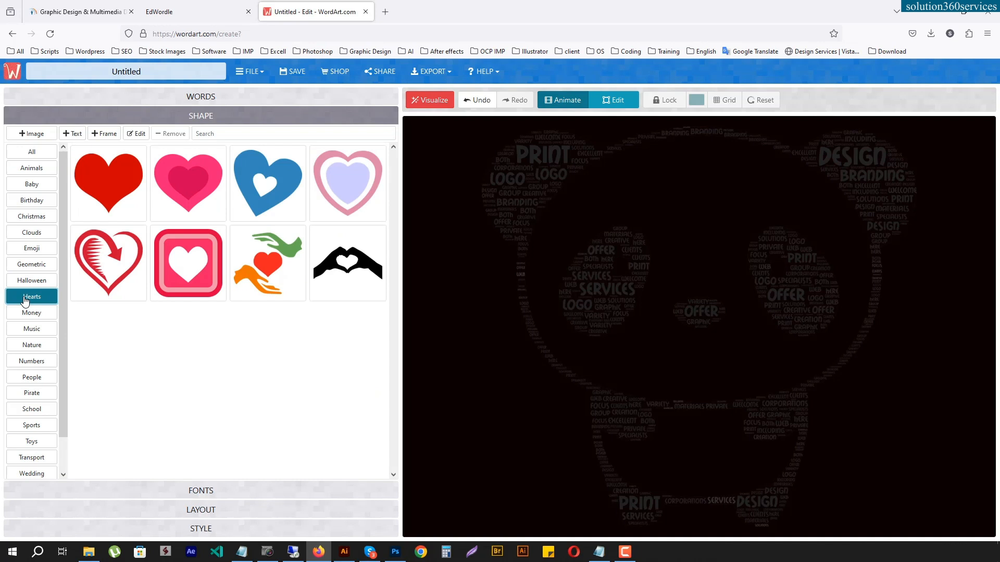
pyautogui.click(32, 232)
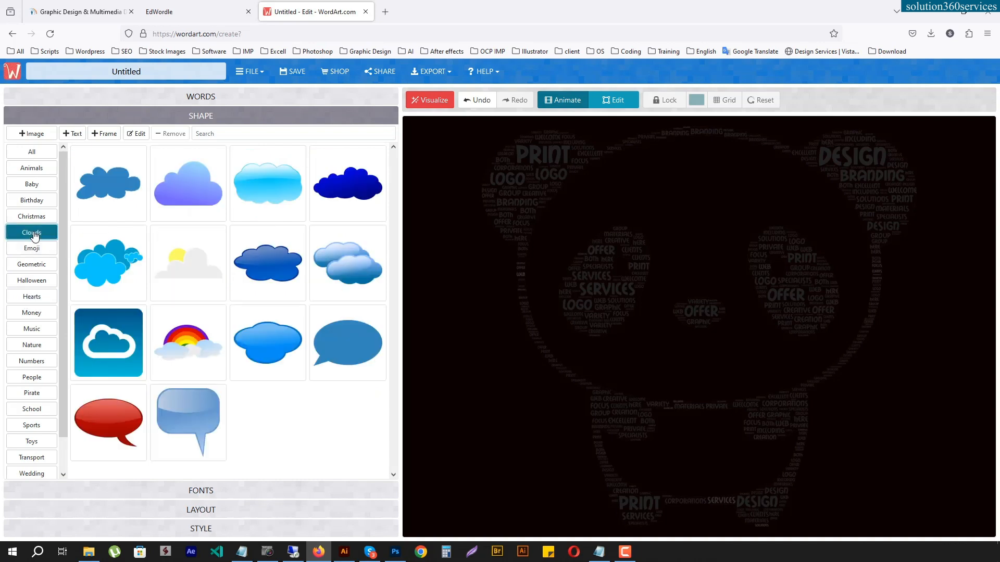
pyautogui.click(23, 168)
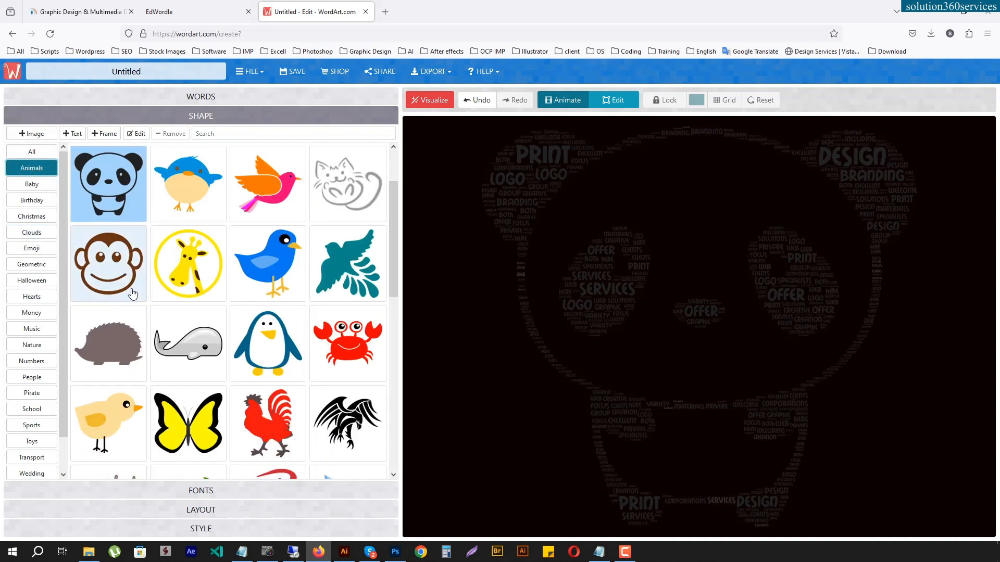
pyautogui.click(262, 353)
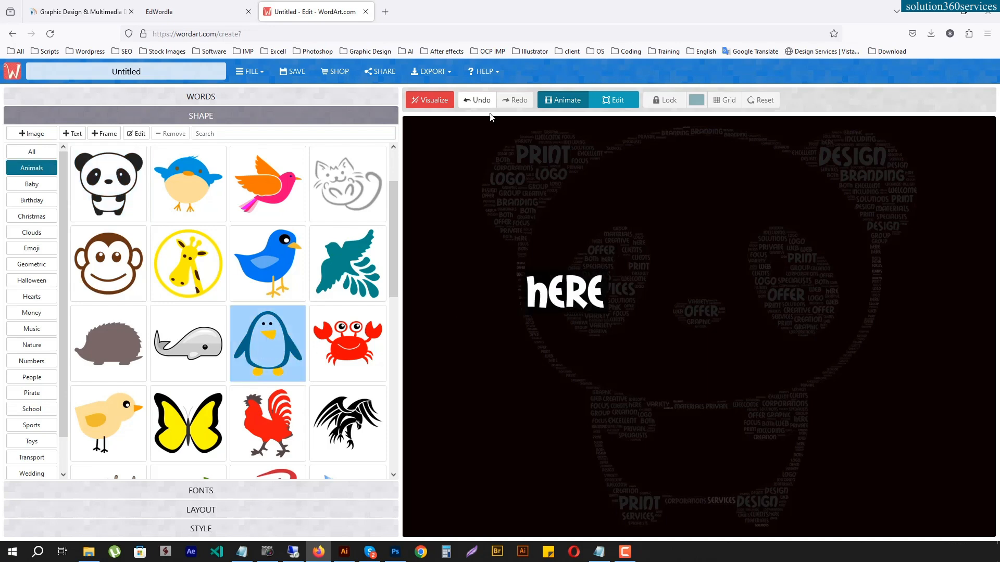
pyautogui.click(430, 100)
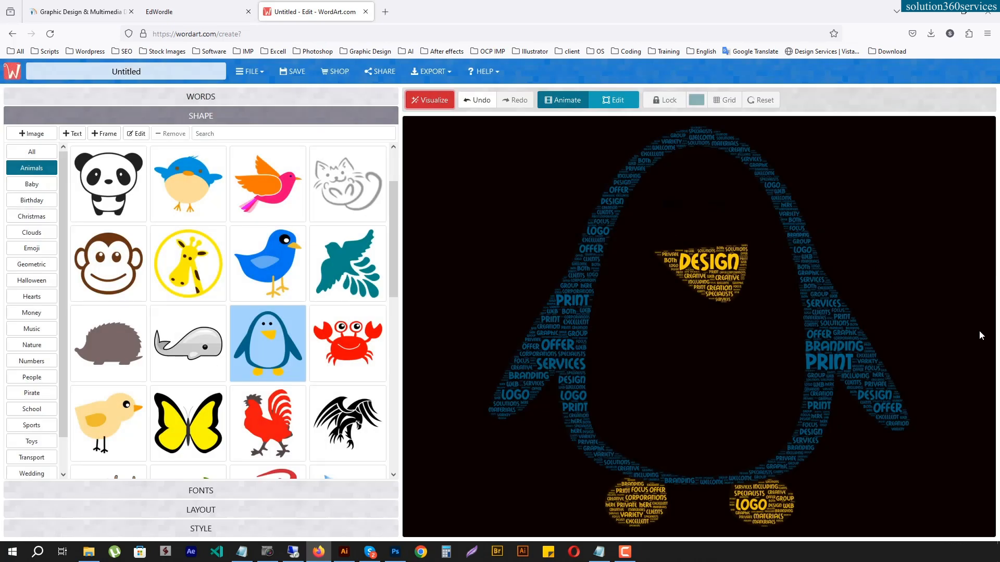
# - Open the Adobe Illustrator Tutorials page on the Solution 360 Services site and look through its Advance Level tutorials
pyautogui.click(78, 11)
pyautogui.moveTo(646, 98)
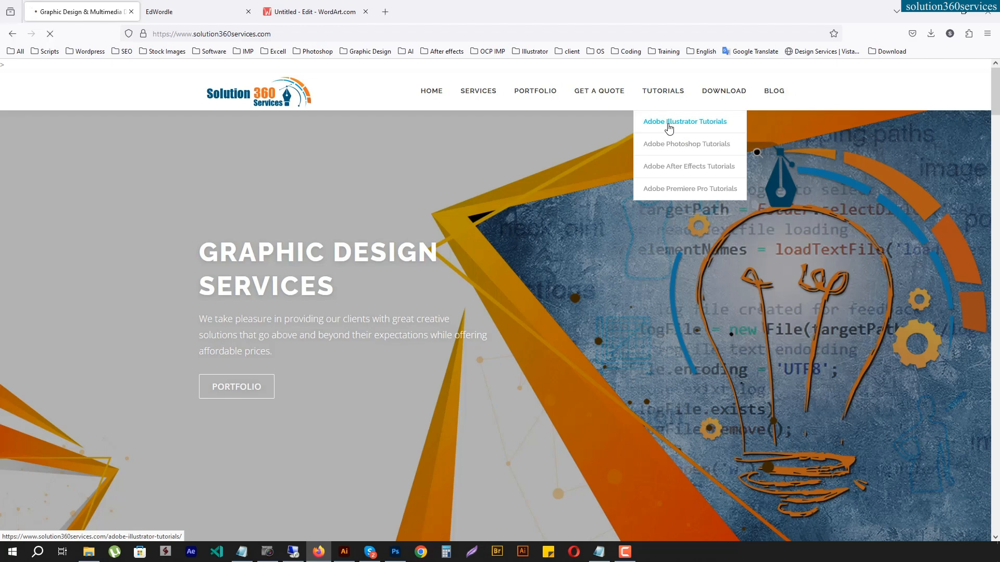
pyautogui.click(669, 123)
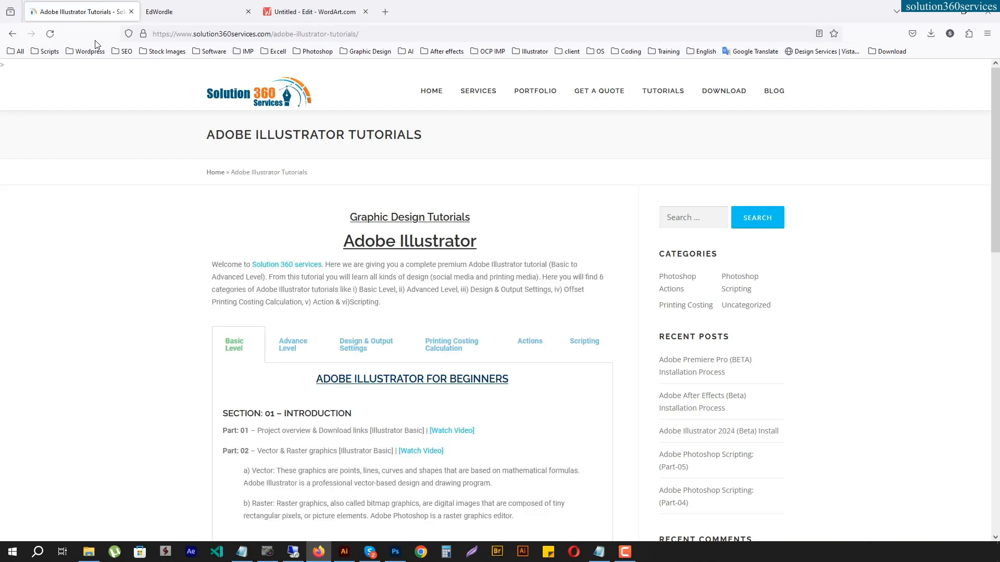
pyautogui.click(291, 350)
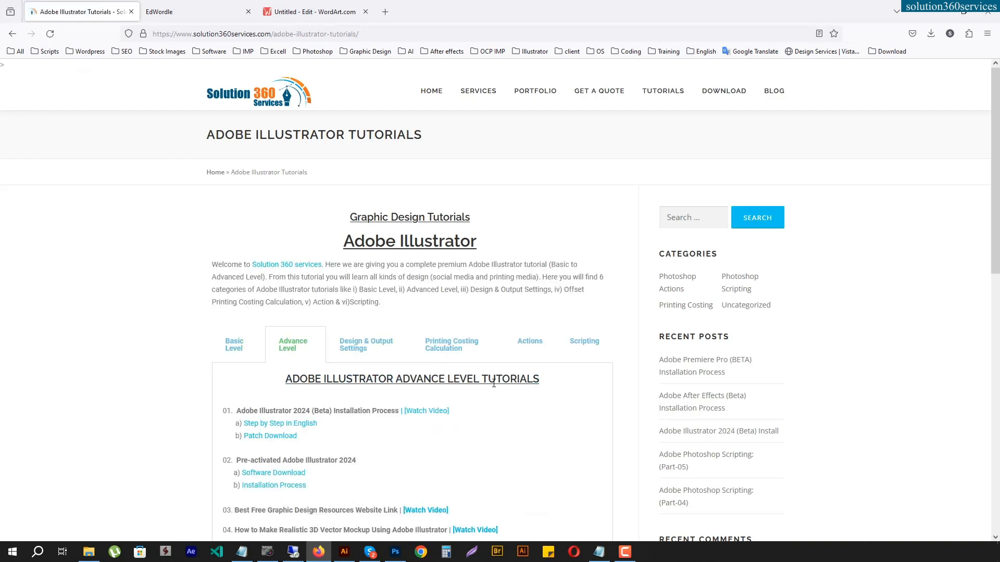
pyautogui.scroll(-5, 494, 384)
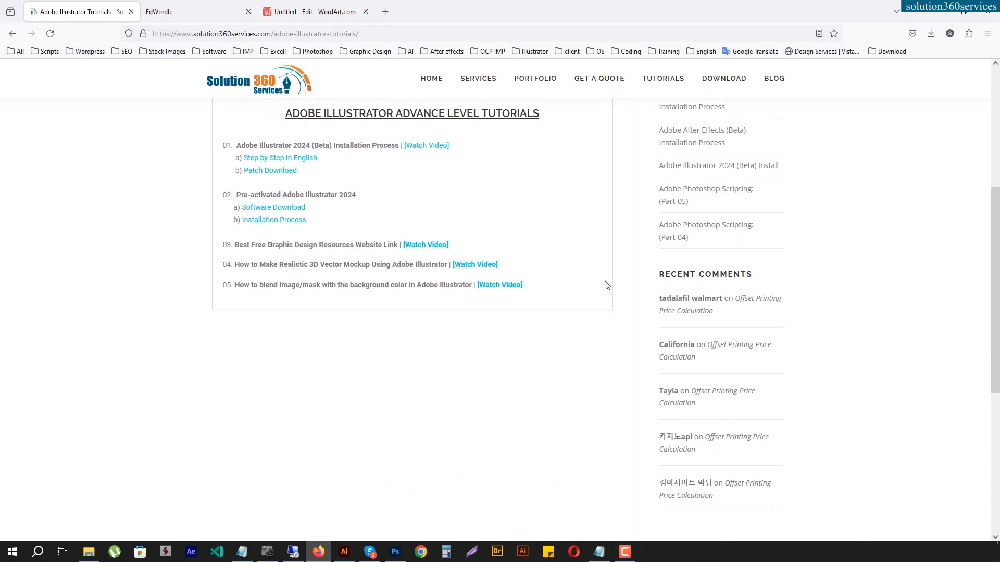